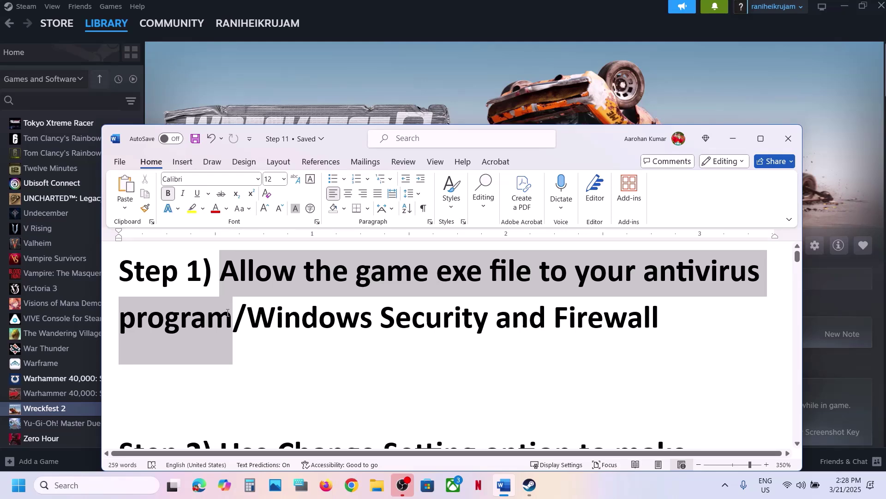
# Step: Highlight the Windows Security and Firewall part of Step 1 in the Word document, and return to Steam
pyautogui.click(228, 314)
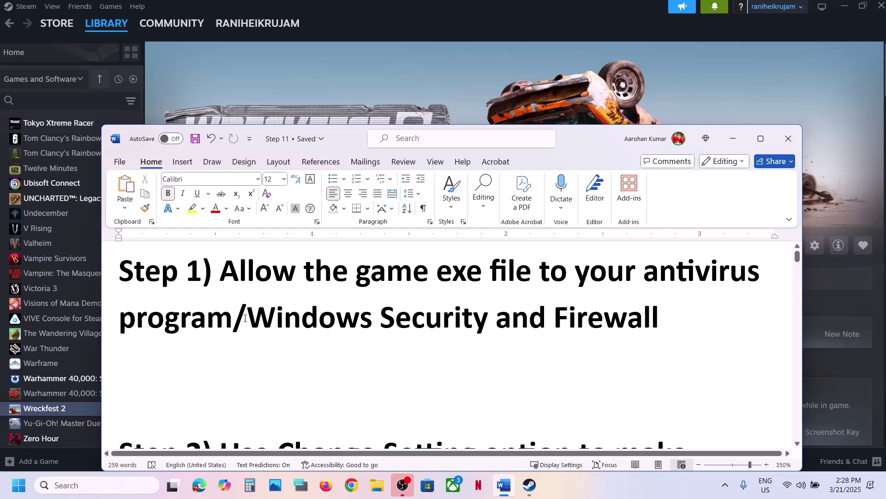
pyautogui.moveTo(245, 318); pyautogui.dragTo(553, 319)
pyautogui.click(463, 65)
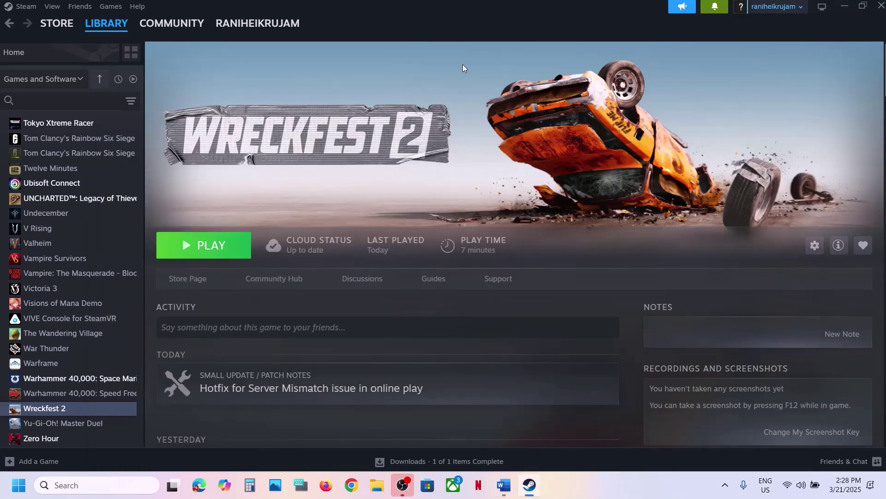
# Step: Open the Windows Security ransomware protection page for allowing an app through Controlled folder access
pyautogui.press('super+i')
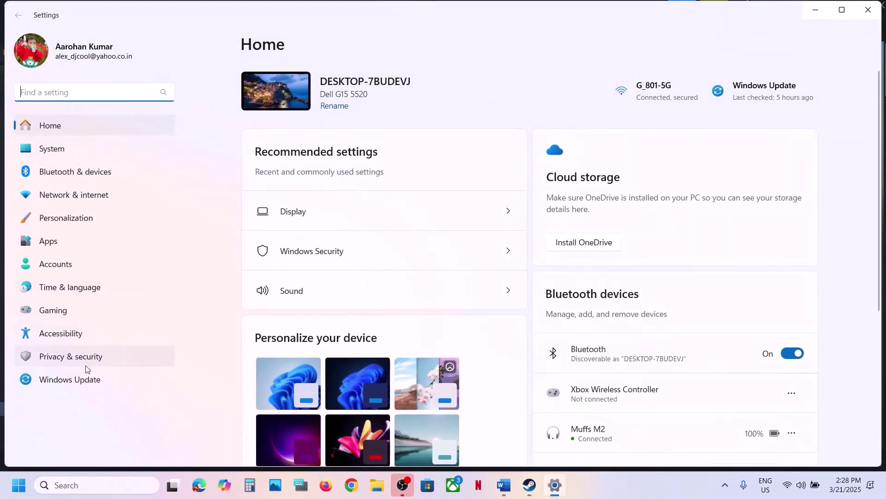
pyautogui.click(72, 356)
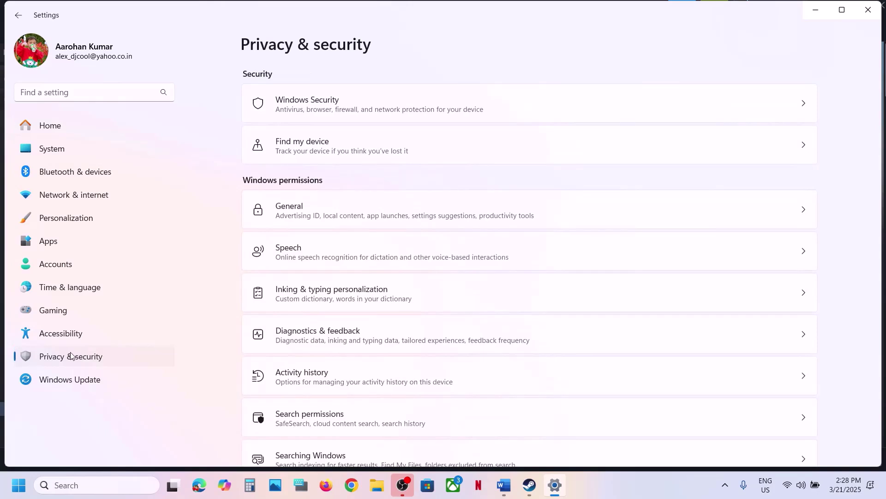
pyautogui.click(329, 105)
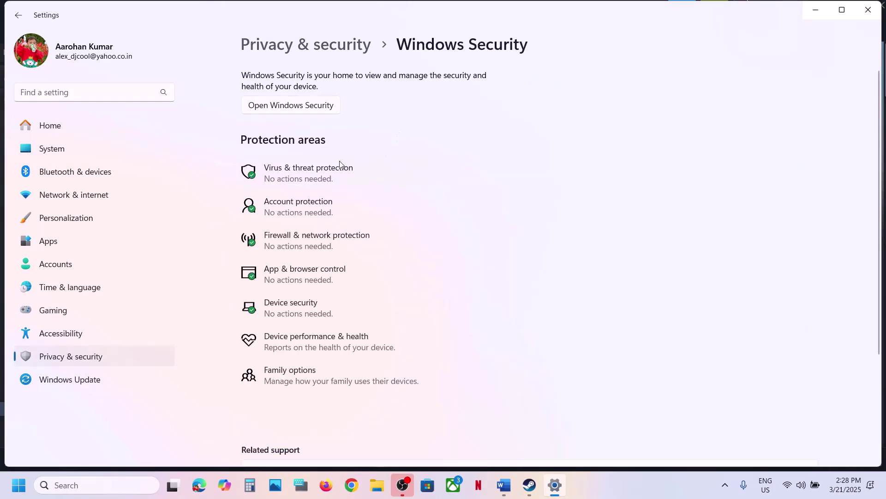
pyautogui.click(337, 182)
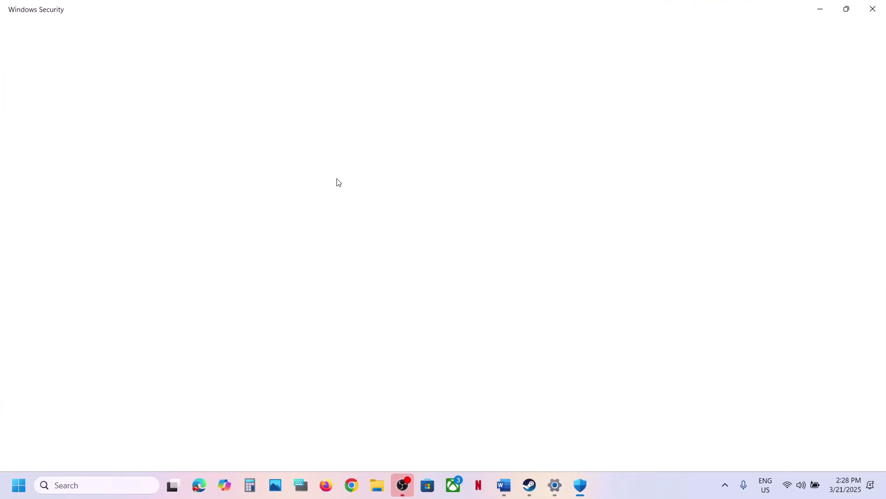
pyautogui.scroll(-2, 338, 182)
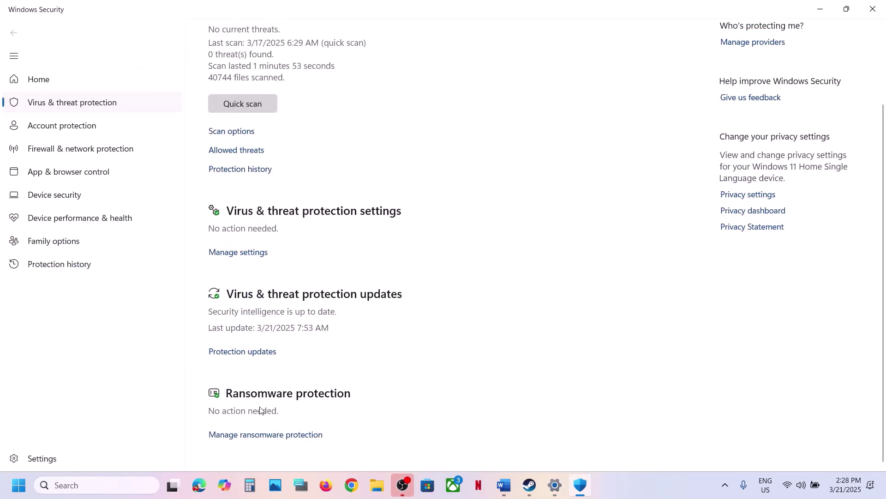
pyautogui.click(266, 435)
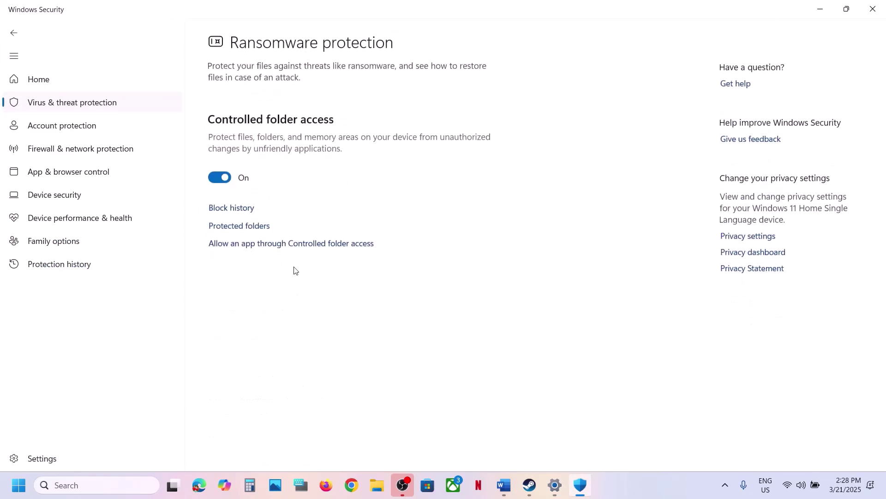
pyautogui.click(291, 245)
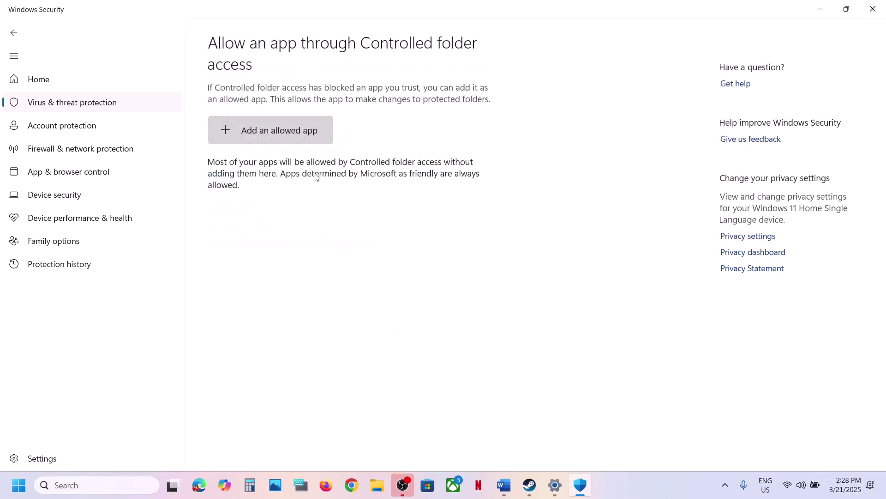
# Step: Add the Wreckfest2 application from Steam\steamapps\common\Wreckfest 2 as an allowed app for Controlled folder access
pyautogui.scroll(-2, 317, 177)
pyautogui.click(278, 54)
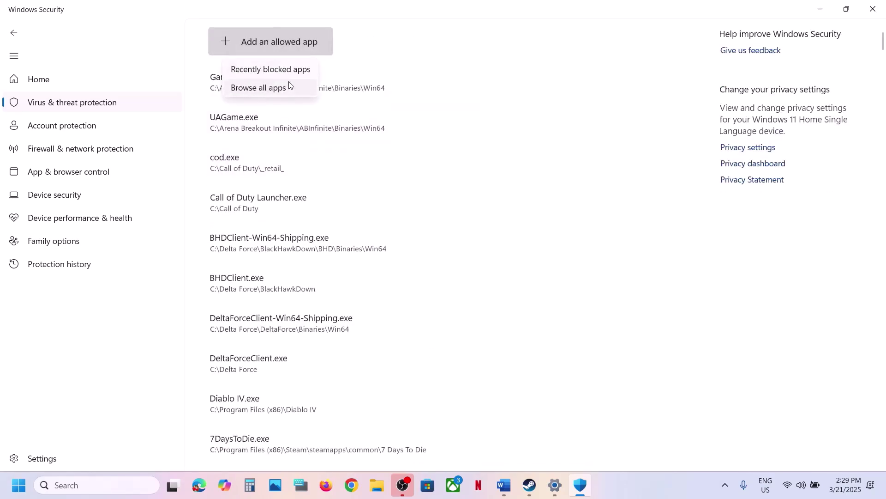
pyautogui.click(285, 88)
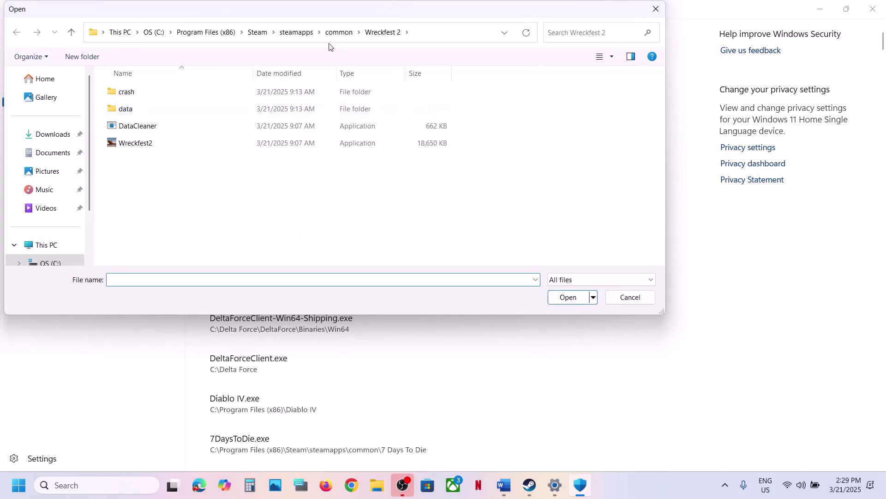
pyautogui.click(337, 32)
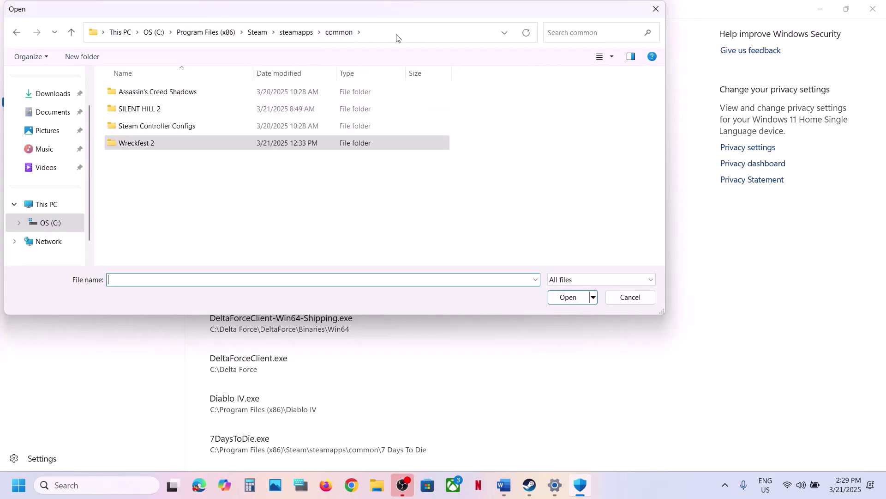
pyautogui.click(396, 37)
pyautogui.doubleClick(139, 143)
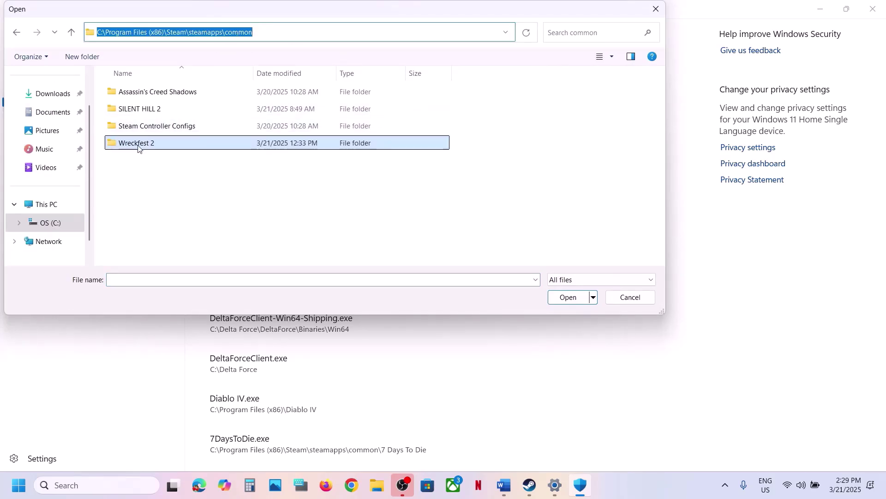
pyautogui.click(143, 143)
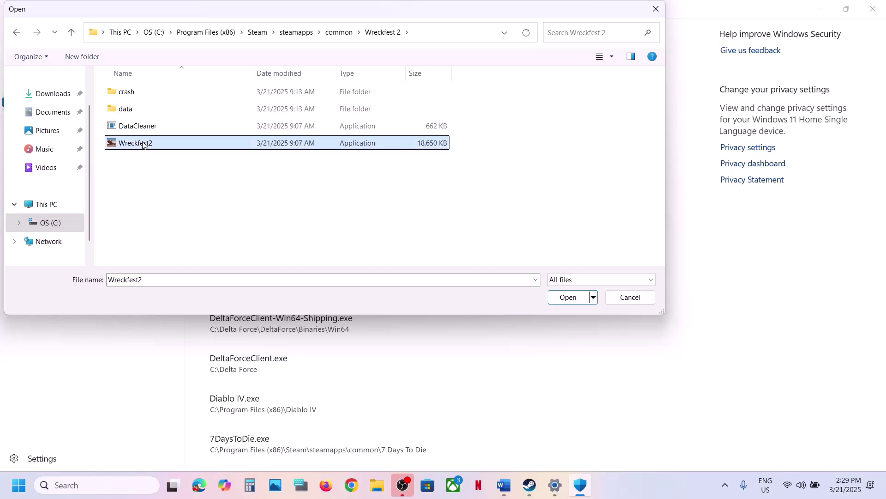
pyautogui.click(568, 298)
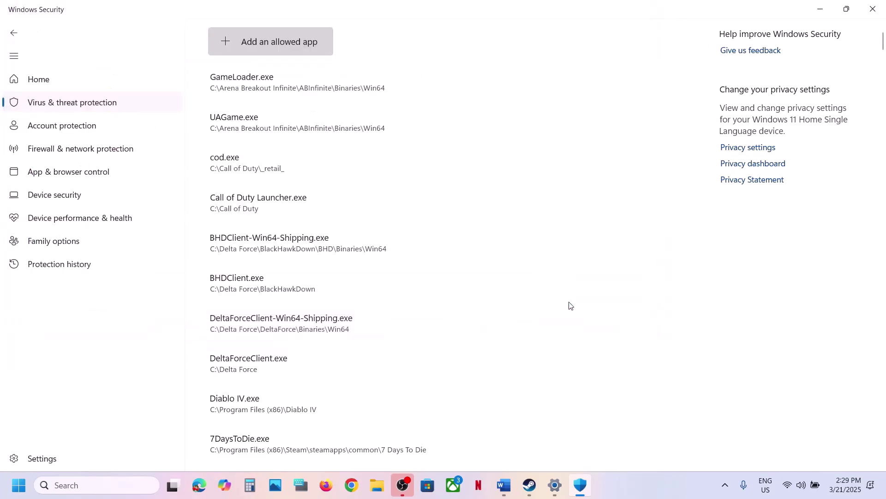
# Step: Open the Windows Defender Firewall allowed apps list in Control Panel and unlock its settings for changes
pyautogui.click(90, 483)
pyautogui.write('co')
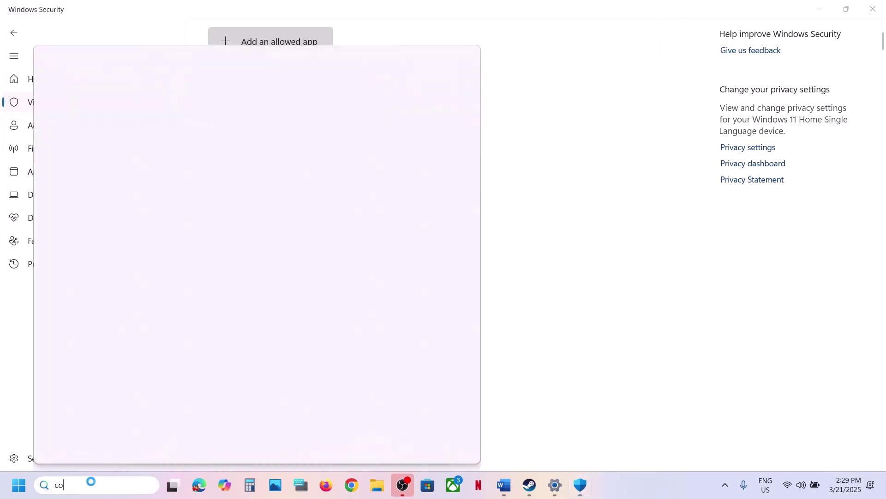
pyautogui.write('ntrol')
pyautogui.press('Return')
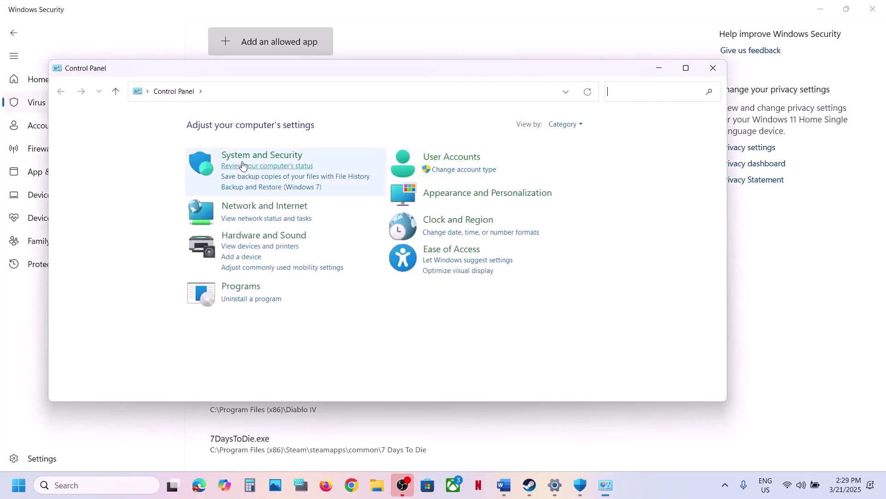
pyautogui.click(245, 157)
pyautogui.click(244, 162)
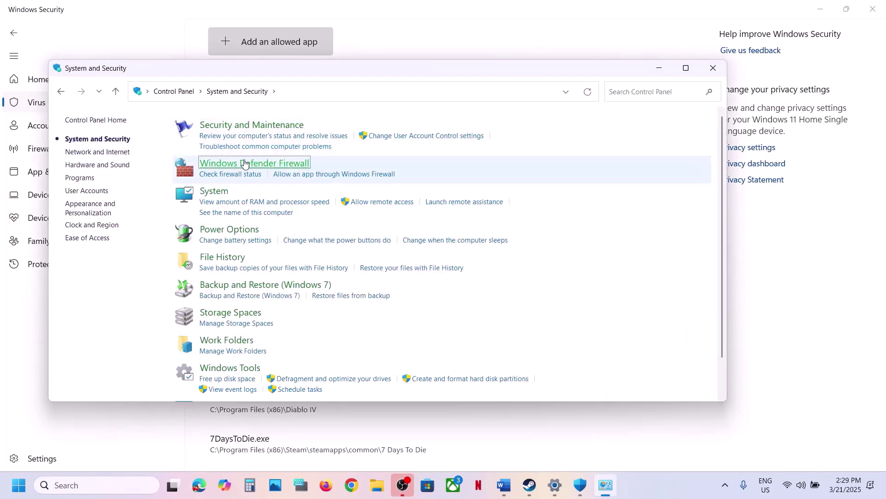
pyautogui.click(91, 144)
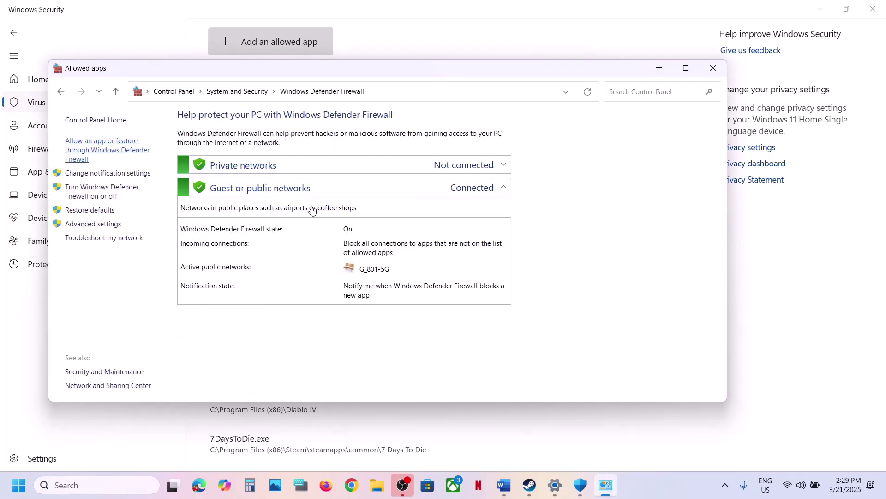
pyautogui.click(522, 152)
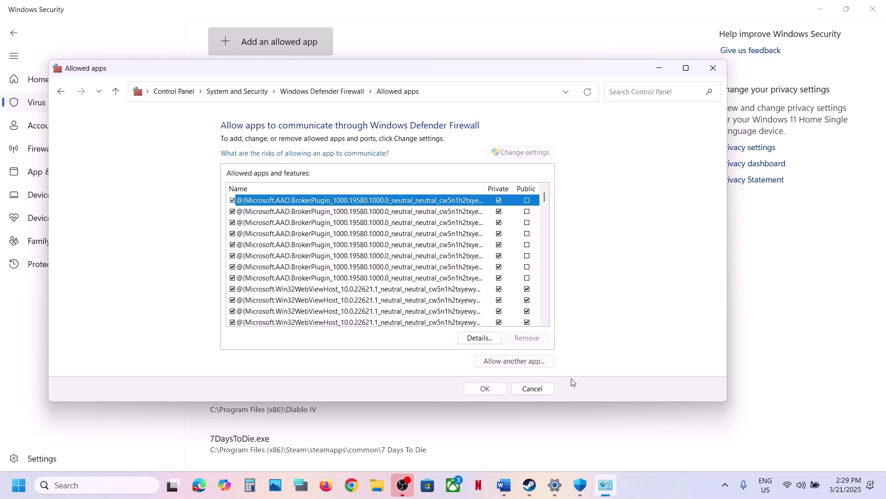
# Step: Try to add the Wreckfest2 application from the Wreckfest 2 folder to the firewall's allowed apps, and leave the dialog
pyautogui.click(523, 362)
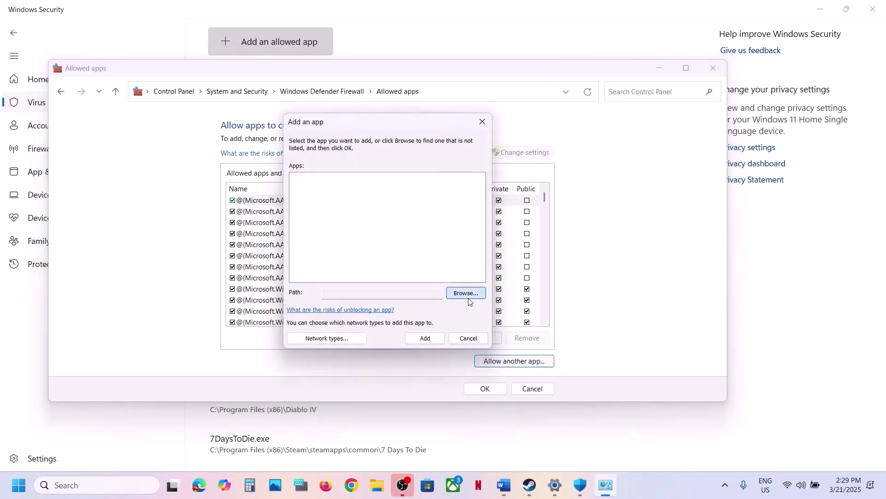
pyautogui.click(469, 298)
pyautogui.click(401, 251)
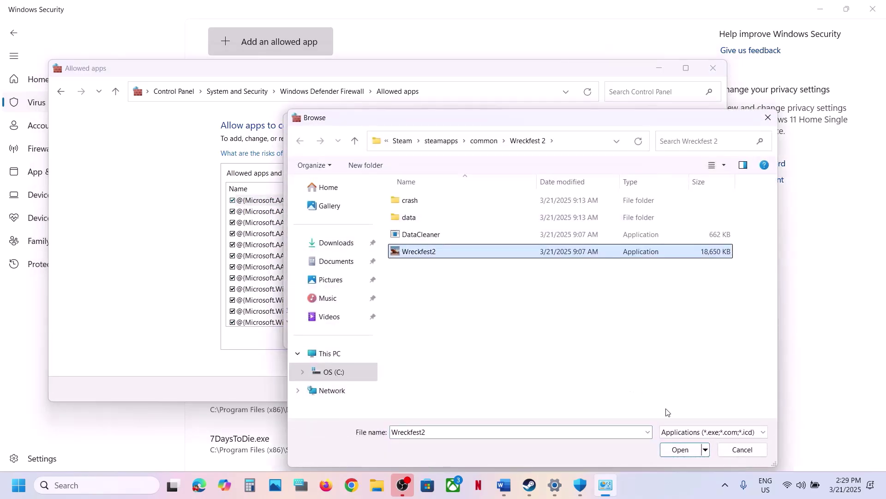
pyautogui.click(668, 449)
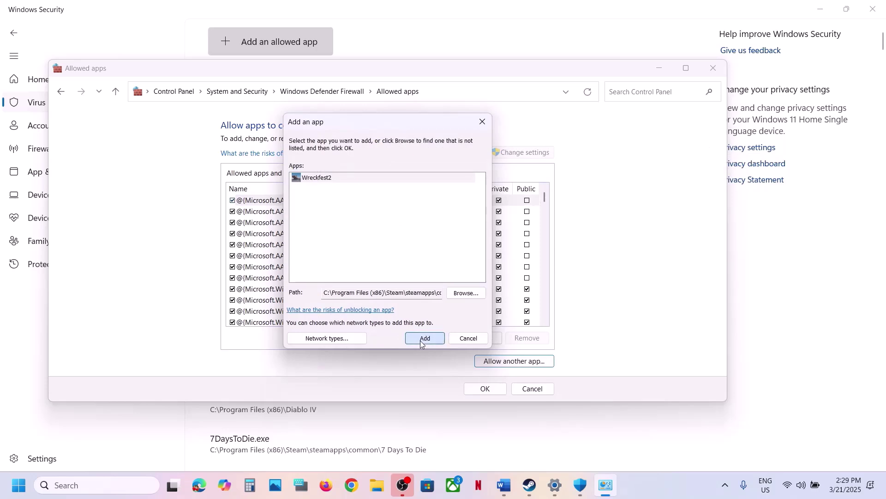
pyautogui.click(423, 339)
pyautogui.click(536, 208)
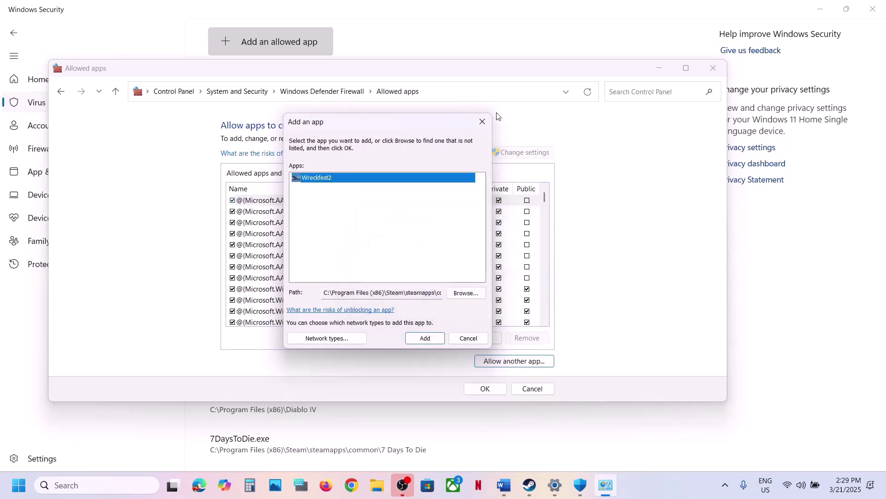
pyautogui.click(485, 121)
# Step: Close the Control Panel, Windows Security and Settings windows to return to Steam
pyautogui.click(713, 68)
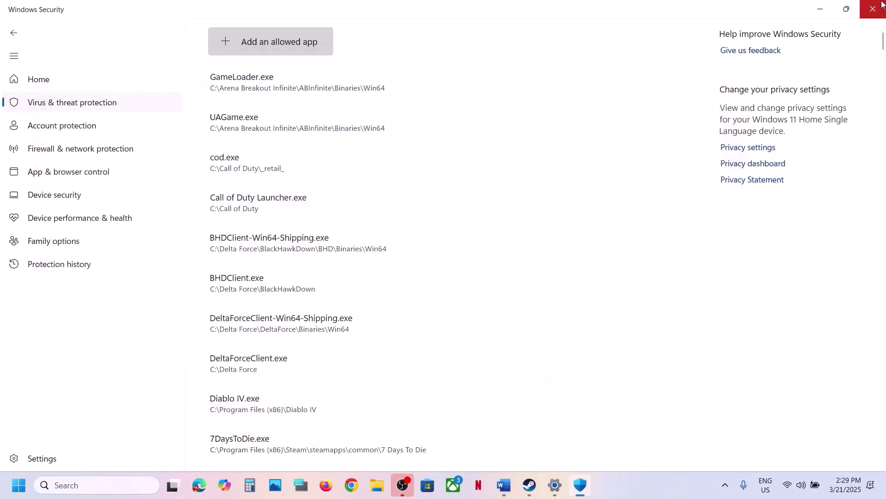
pyautogui.click(872, 9)
pyautogui.click(870, 9)
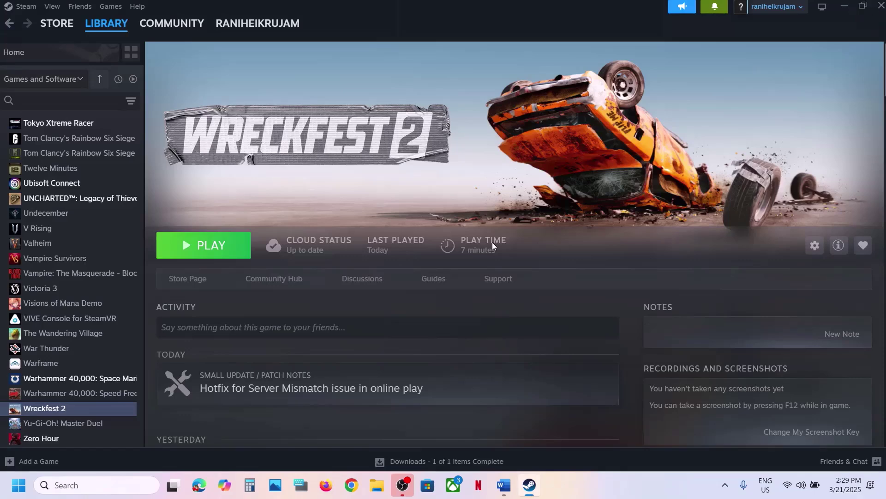
# Step: Switch to the Word document, highlight the Change Setting instruction of Step 2, and return to Steam
pyautogui.click(503, 485)
pyautogui.scroll(-5, 383, 328)
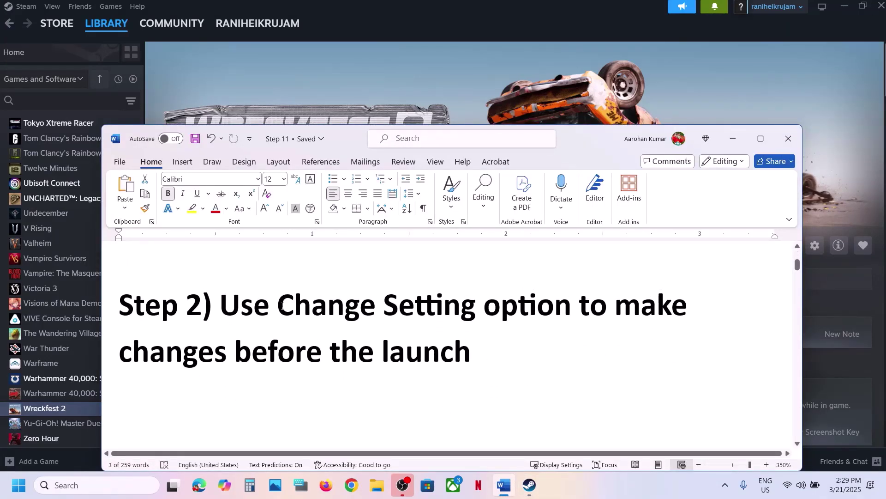
pyautogui.moveTo(279, 306); pyautogui.dragTo(492, 307)
pyautogui.click(394, 99)
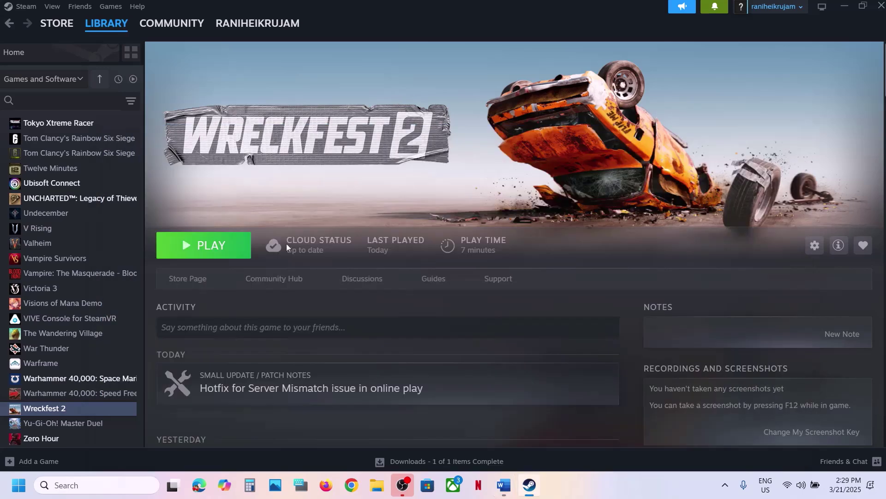
# Step: Launch Wreckfest 2 with the Change Settings option and review the available screen resolutions
pyautogui.click(229, 249)
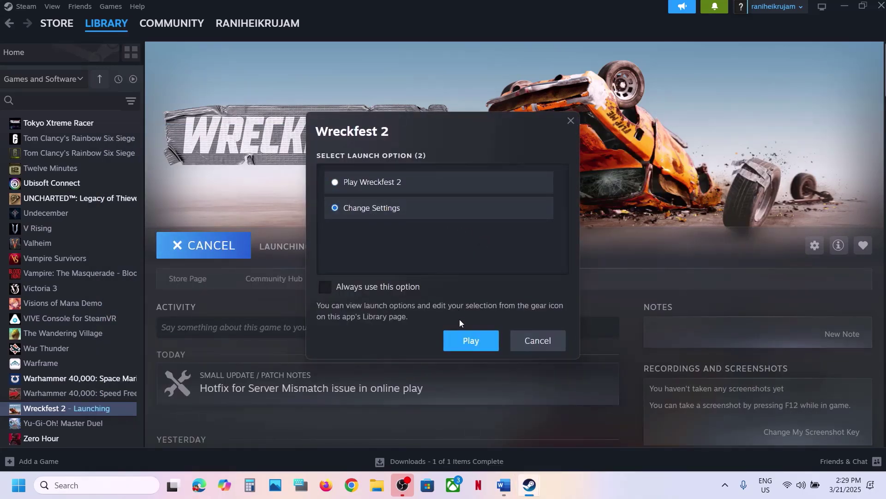
pyautogui.click(467, 340)
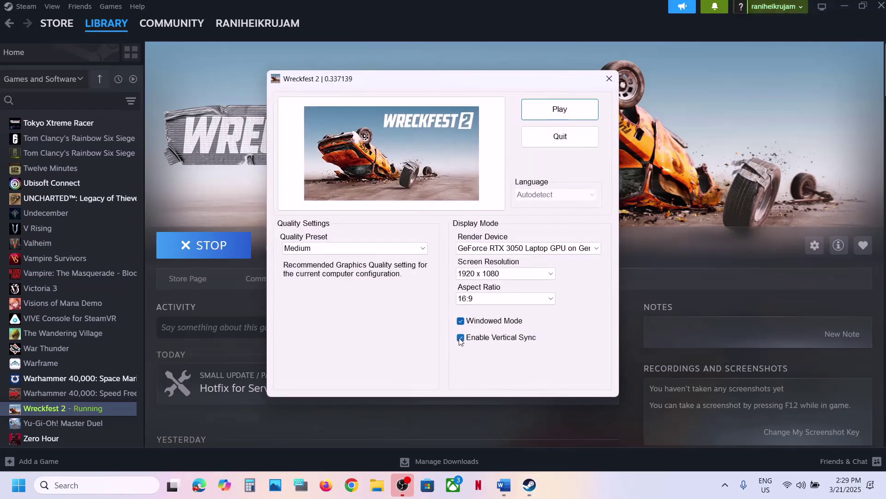
pyautogui.click(533, 274)
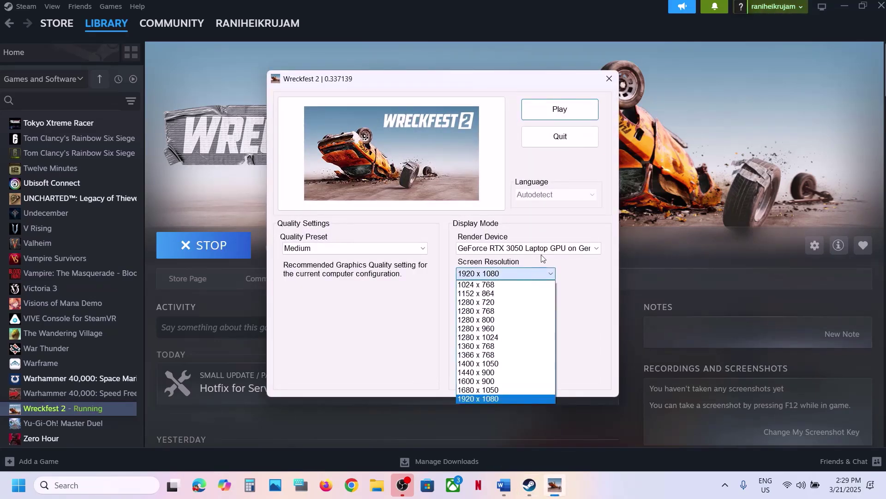
pyautogui.click(568, 263)
# Step: Check the display resolution in the Windows system display settings, and return to the Wreckfest 2 settings dialog
pyautogui.press('super+i')
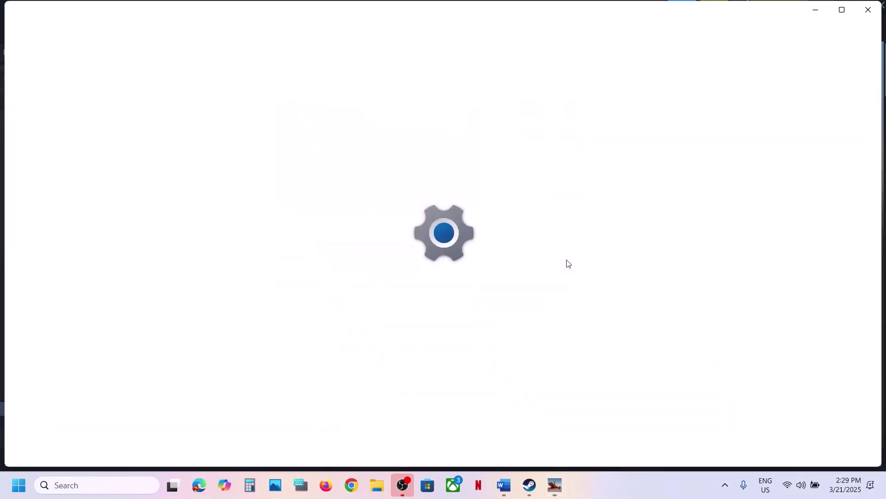
pyautogui.click(51, 148)
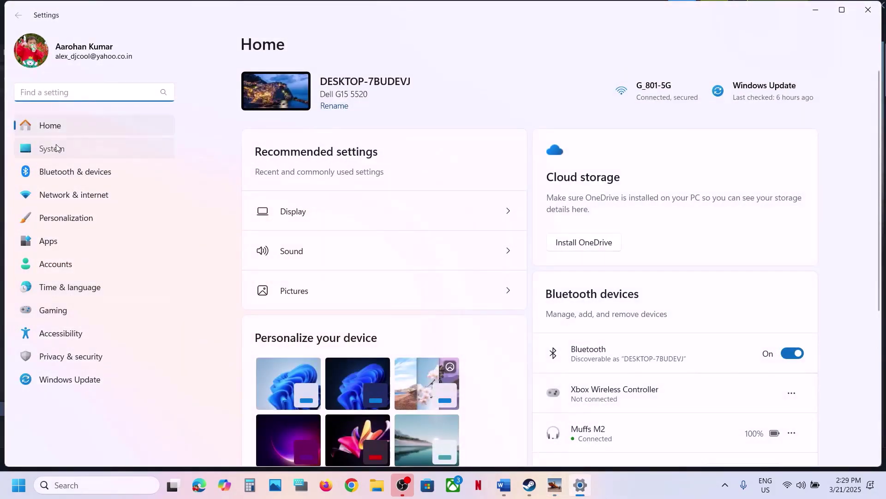
pyautogui.click(321, 158)
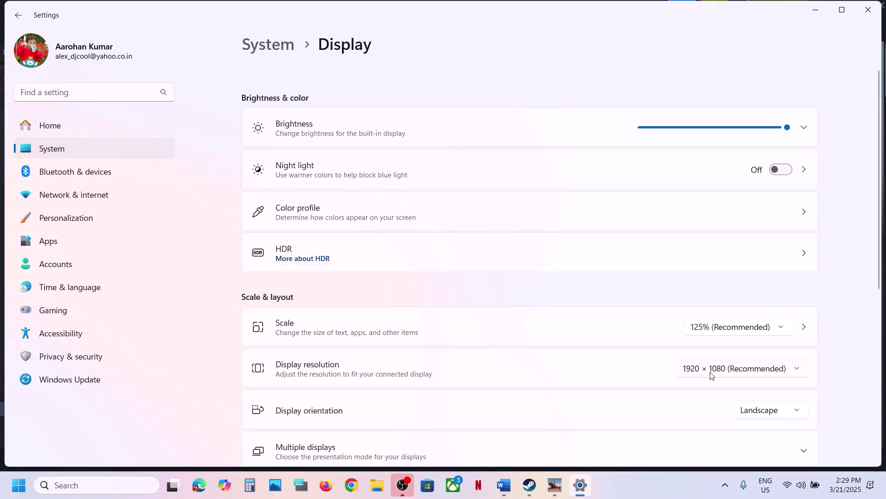
pyautogui.click(816, 10)
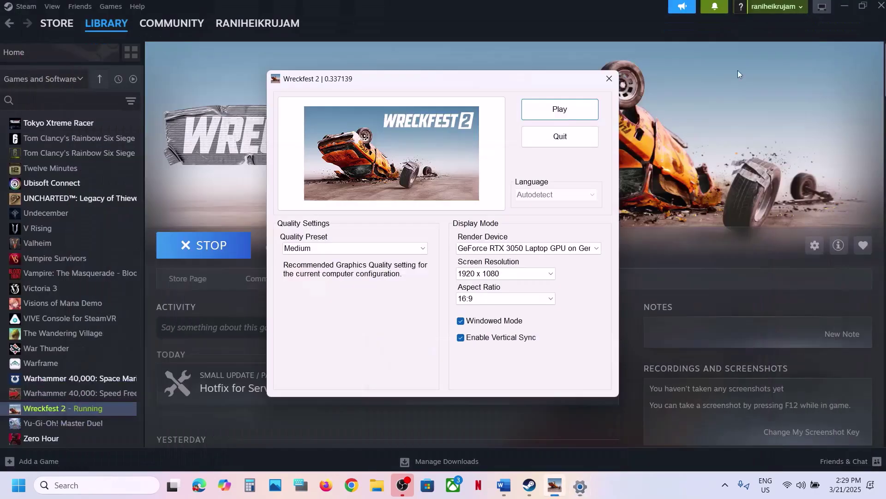
# Step: Cycle the quality preset through Ultra and High back to Medium, and quit the Wreckfest 2 settings dialog
pyautogui.click(504, 275)
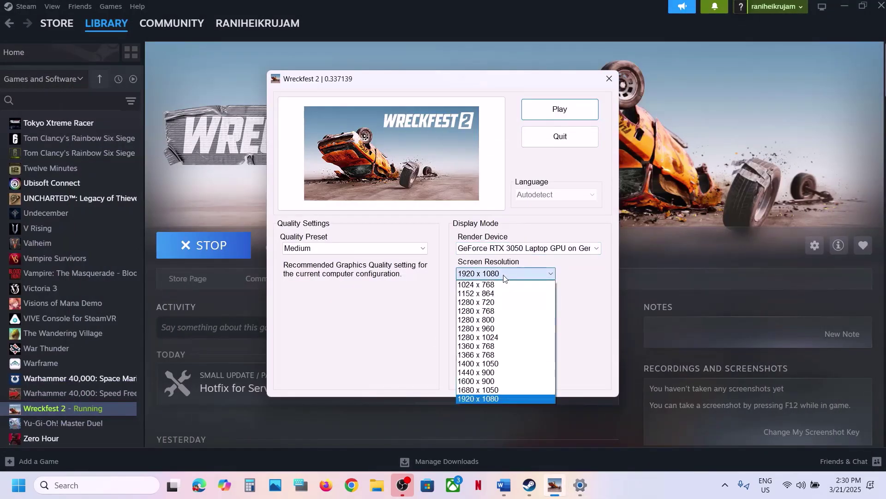
pyautogui.click(520, 274)
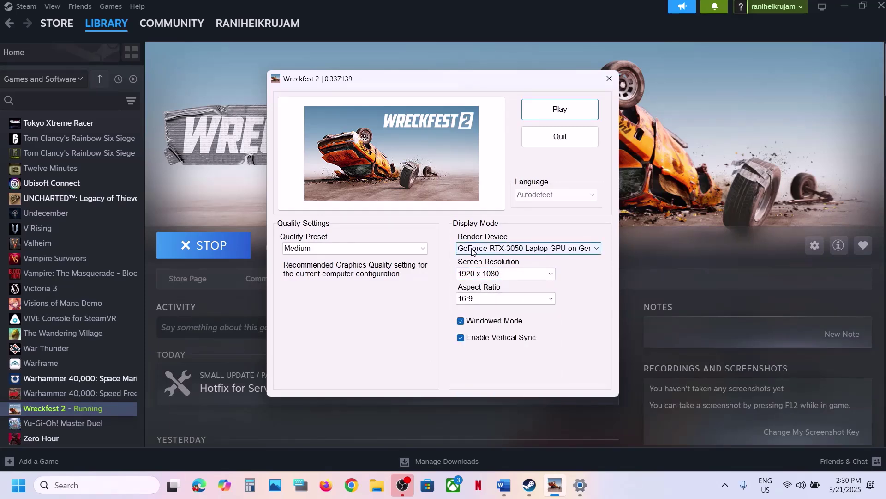
pyautogui.click(360, 249)
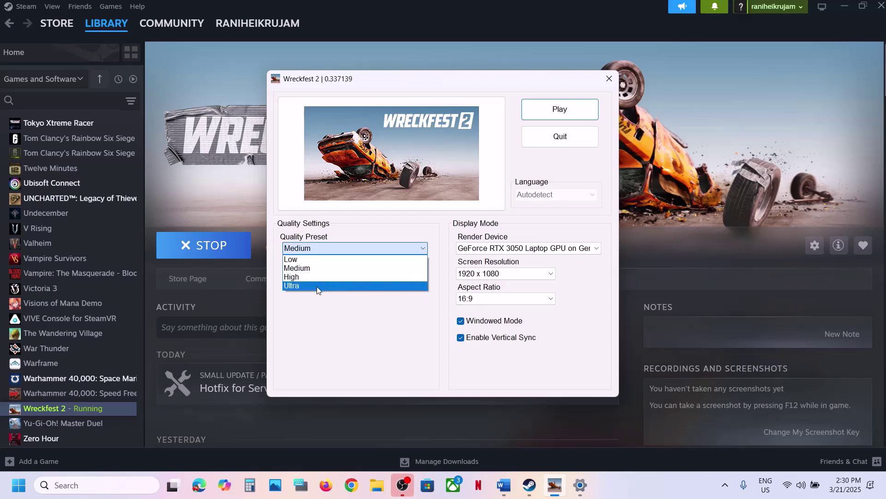
pyautogui.click(317, 290)
pyautogui.click(322, 250)
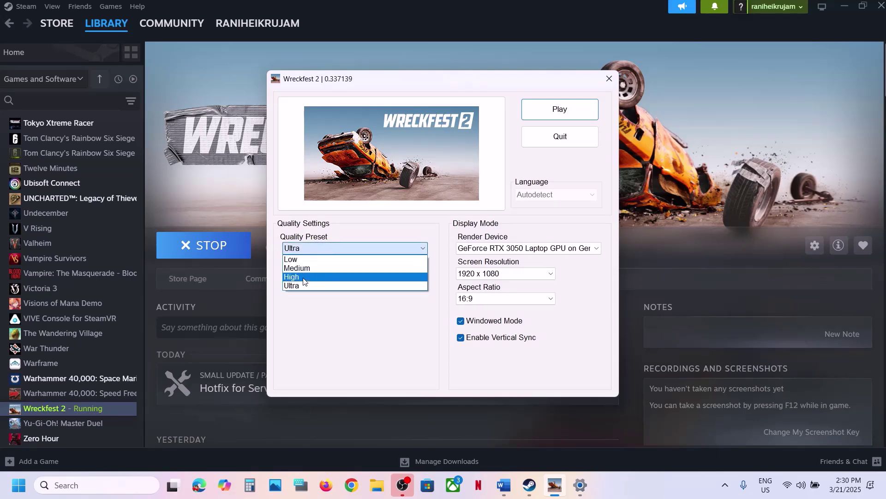
pyautogui.click(304, 281)
pyautogui.click(327, 248)
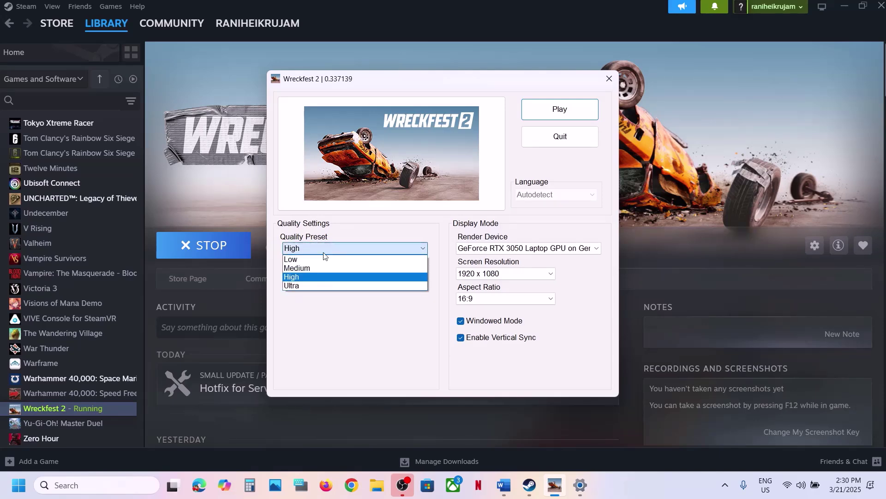
pyautogui.click(303, 271)
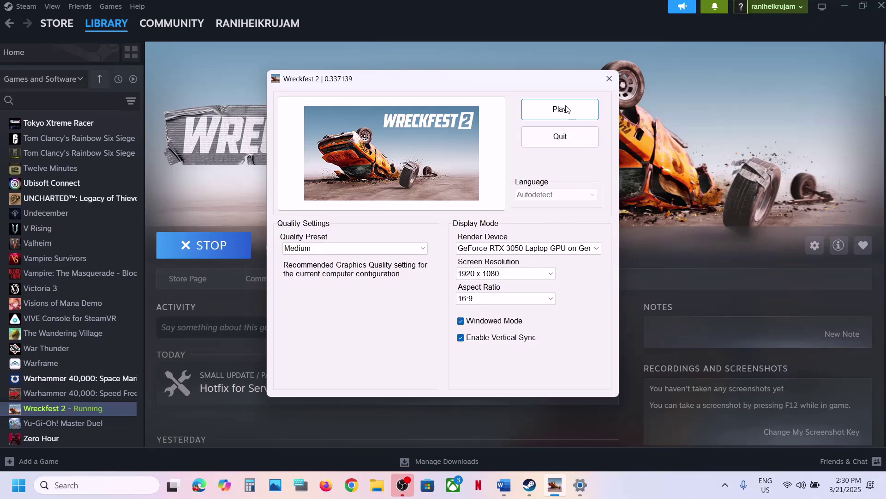
pyautogui.click(568, 140)
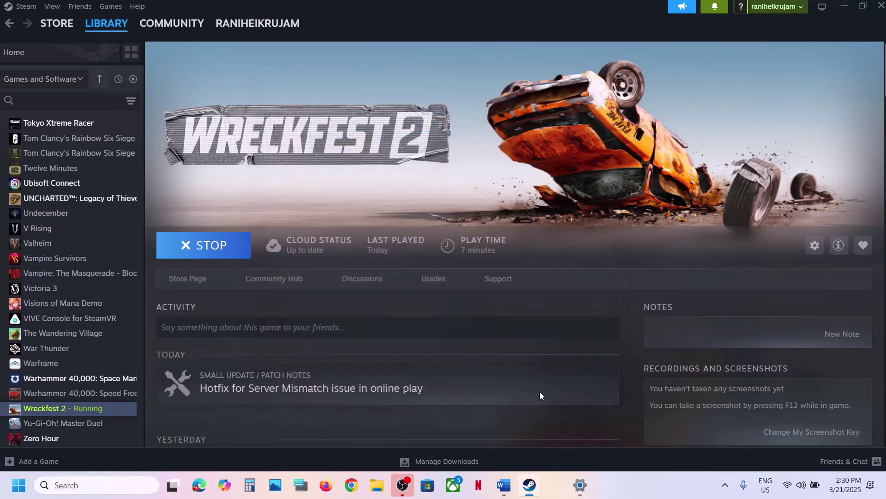
# Step: Switch to the Word document, highlight the Step 3 instruction "Delete the config file", and return to Steam
pyautogui.click(505, 484)
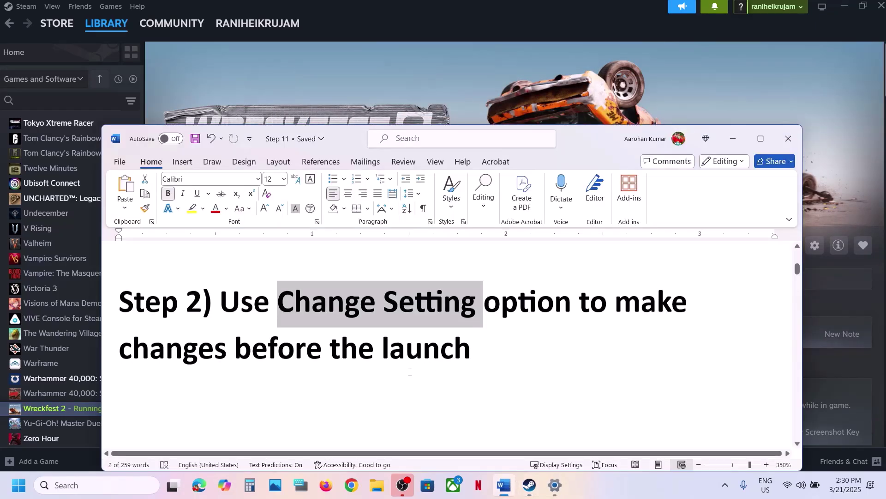
pyautogui.scroll(-5, 410, 371)
pyautogui.moveTo(237, 343); pyautogui.dragTo(497, 340)
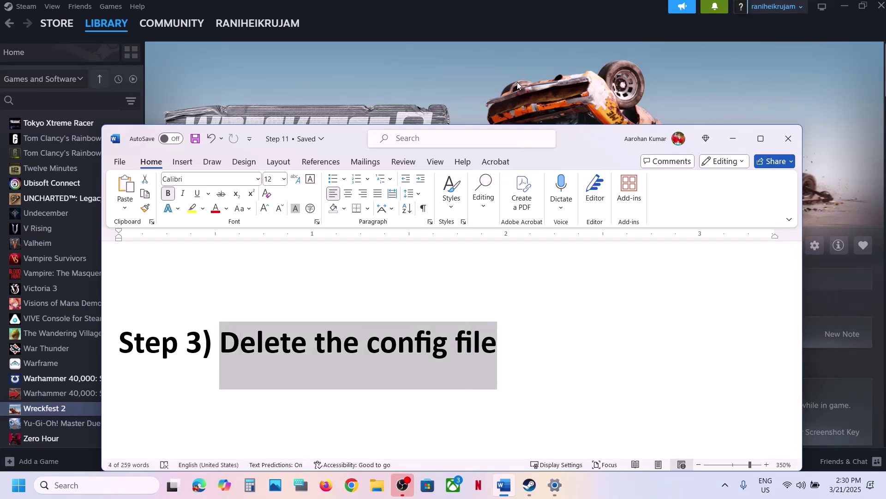
pyautogui.click(477, 90)
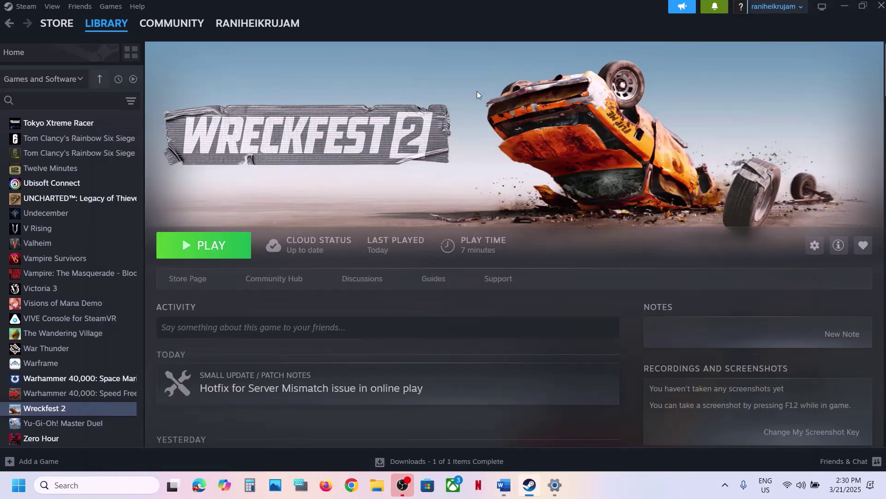
# Step: In File Explorer, go to Documents > My Games > Wreckfest 2 and open the savegame folder inside the user ID folder
pyautogui.click(374, 488)
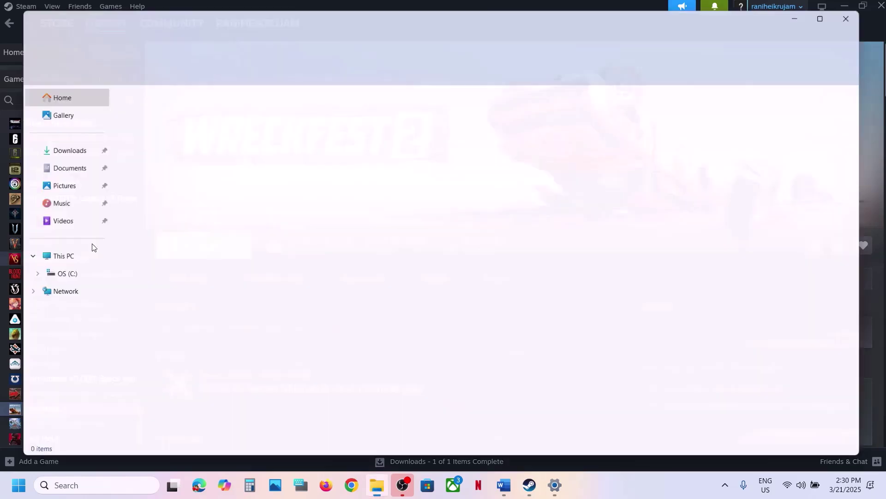
pyautogui.click(48, 168)
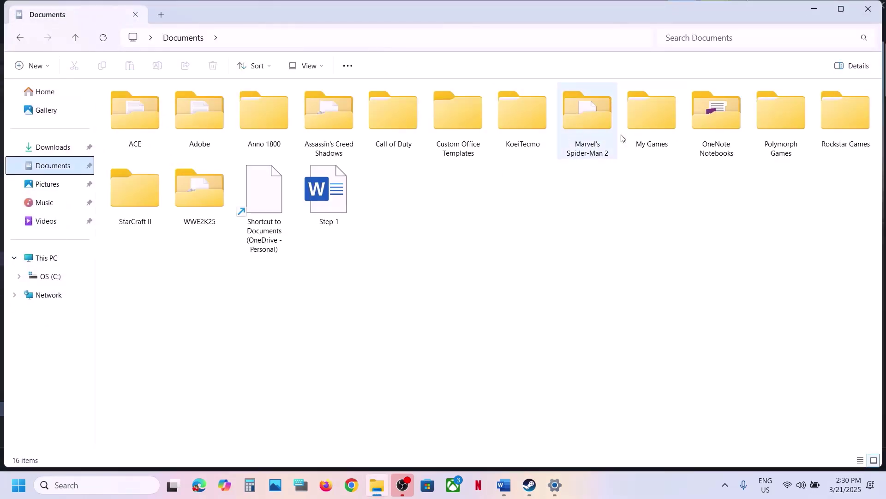
pyautogui.click(644, 133)
pyautogui.doubleClick(644, 134)
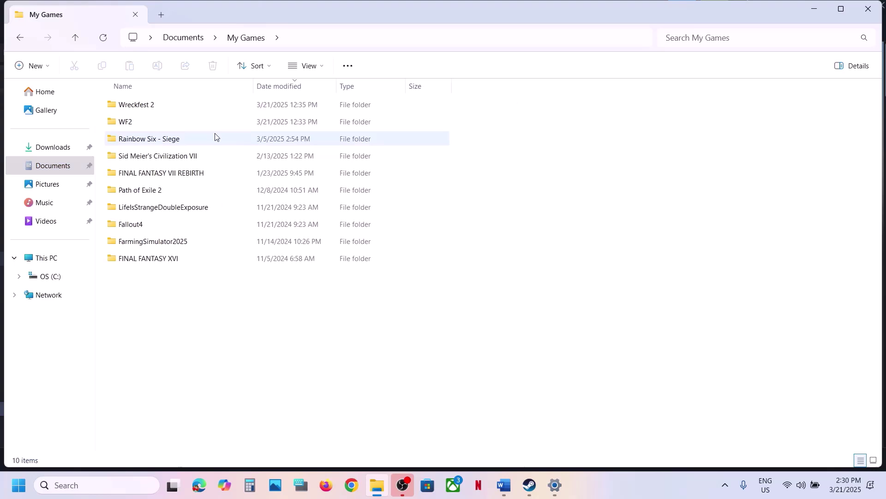
pyautogui.click(134, 106)
pyautogui.doubleClick(142, 107)
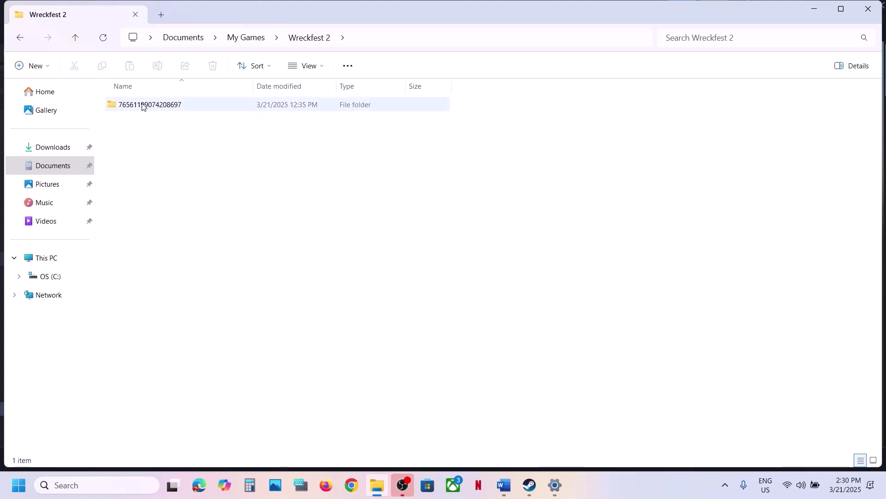
pyautogui.click(142, 106)
pyautogui.doubleClick(143, 106)
pyautogui.click(142, 106)
pyautogui.doubleClick(142, 106)
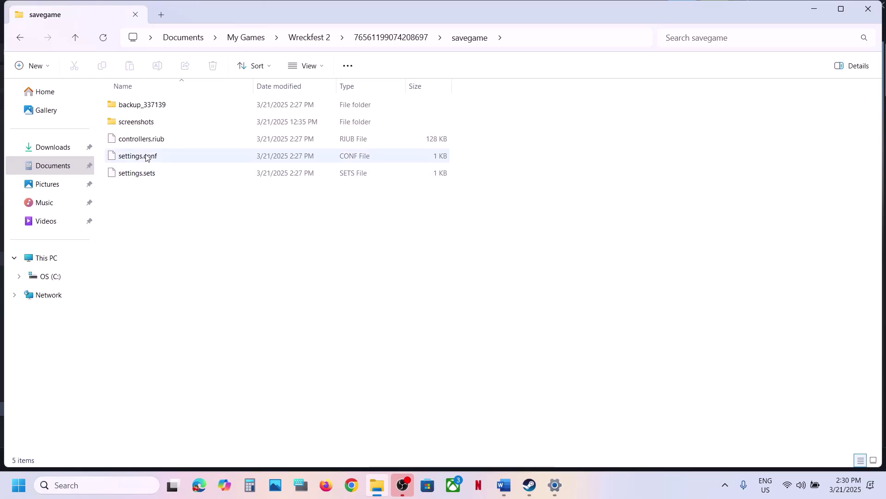
# Step: Reopen the savegame folder from its parent and examine the actions available for settings.conf without applying any
pyautogui.click(76, 38)
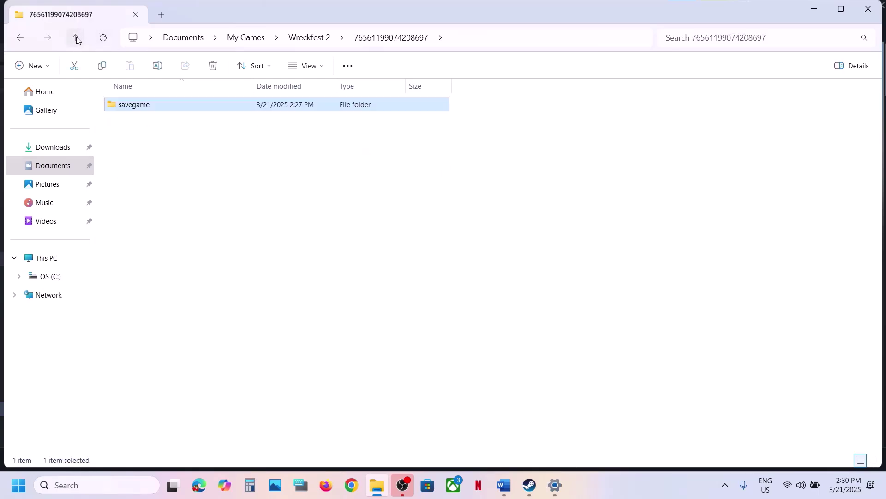
pyautogui.doubleClick(138, 106)
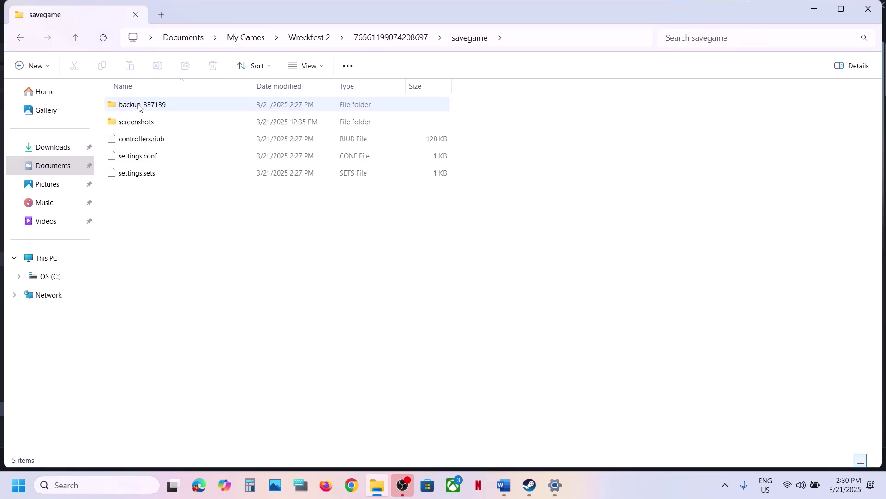
pyautogui.click(160, 175)
pyautogui.click(145, 159)
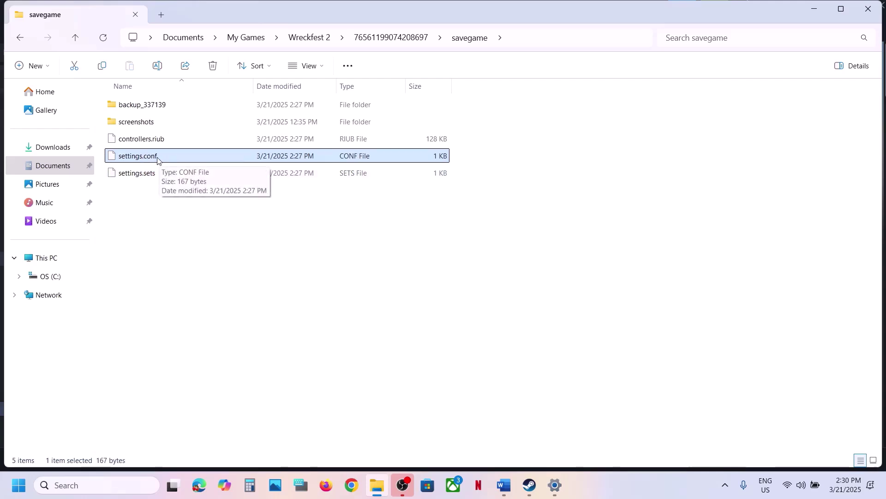
pyautogui.rightClick(161, 160)
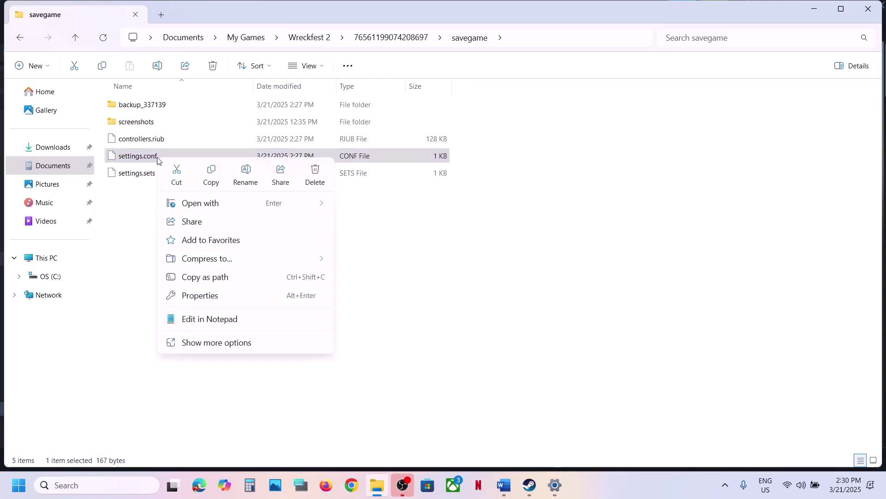
pyautogui.click(125, 216)
pyautogui.click(125, 216)
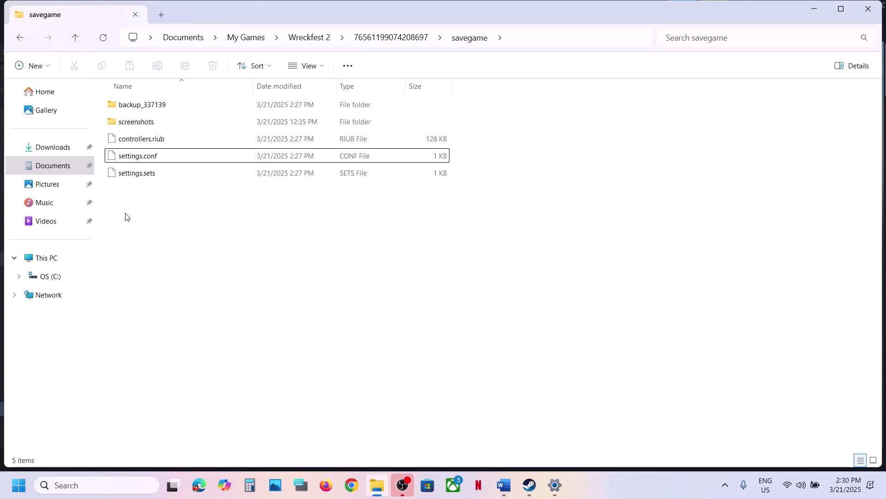
# Step: Go back up to the My Games folder and rename the Wreckfest 2 folder to "Wreckfest 2.old"
pyautogui.click(81, 41)
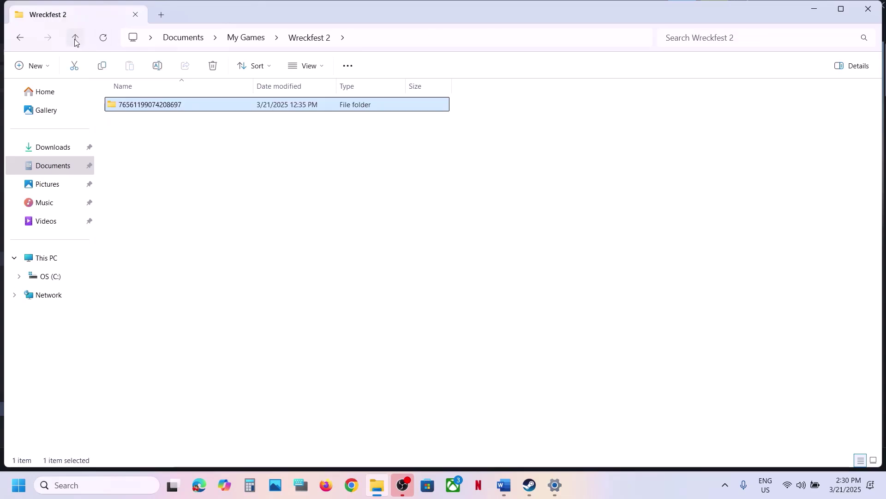
pyautogui.click(77, 42)
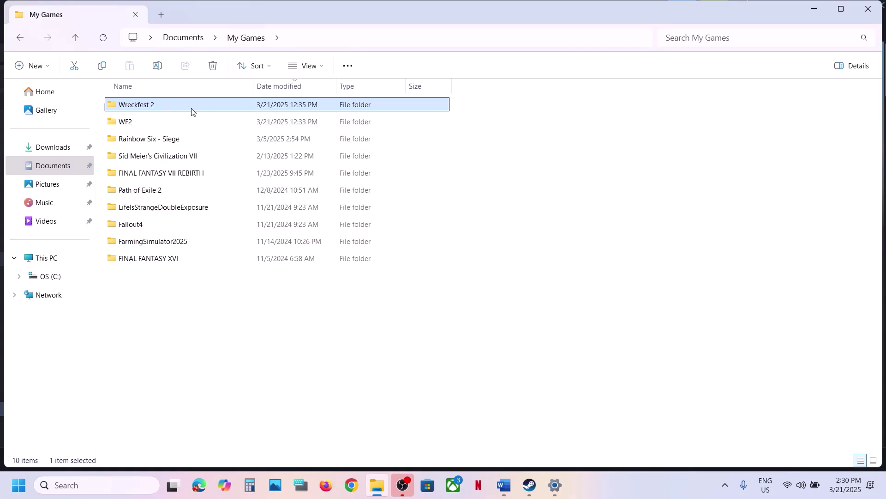
pyautogui.moveTo(194, 107)
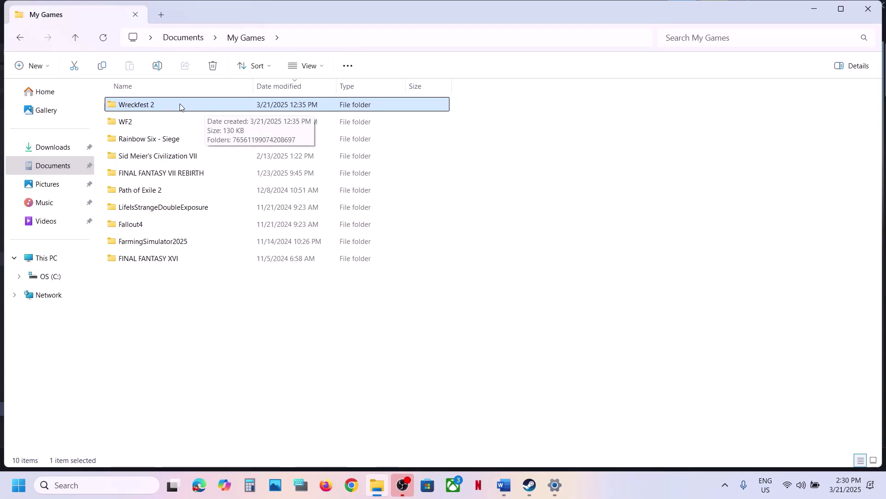
pyautogui.rightClick(180, 107)
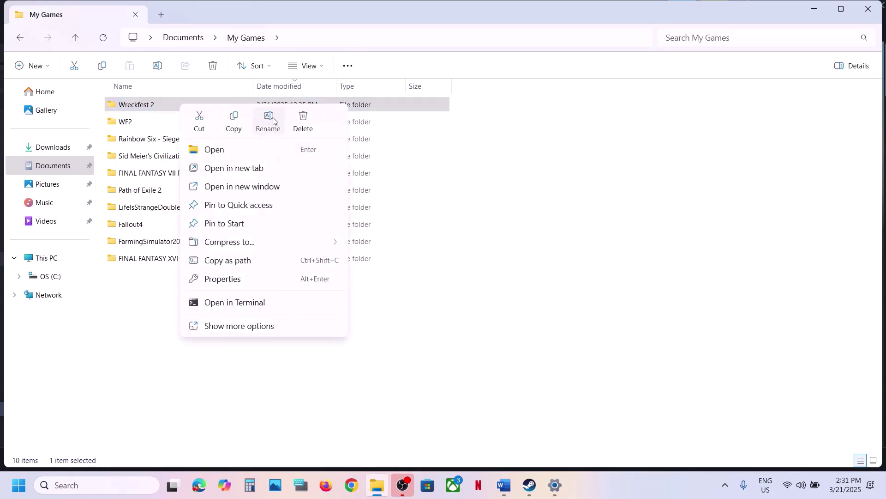
pyautogui.click(273, 120)
pyautogui.click(166, 106)
pyautogui.write('.')
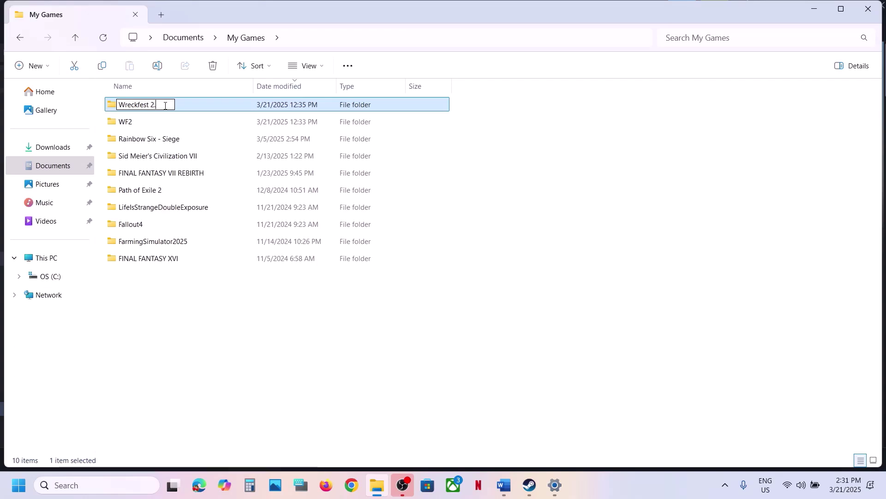
pyautogui.write('old')
pyautogui.click(268, 332)
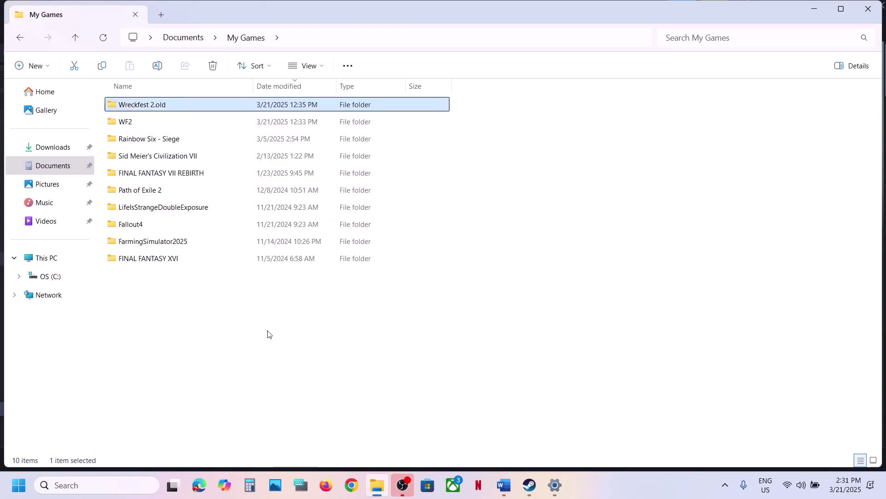
# Step: Return to the Word document by way of Steam and show Step 4 on the graphics driver in a maximized window
pyautogui.click(525, 489)
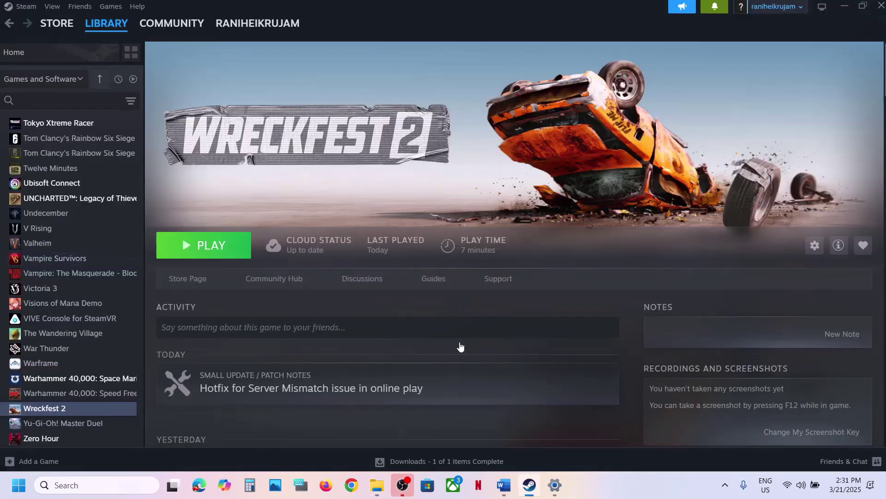
pyautogui.click(503, 486)
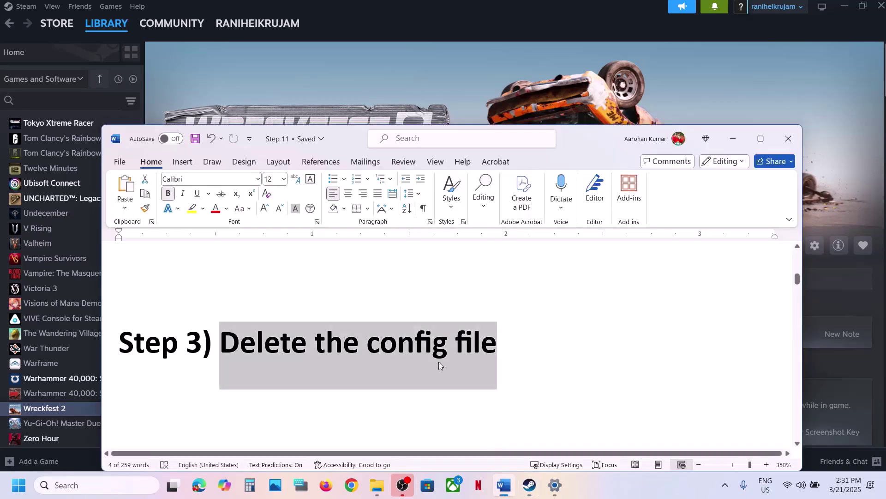
pyautogui.scroll(-5, 439, 365)
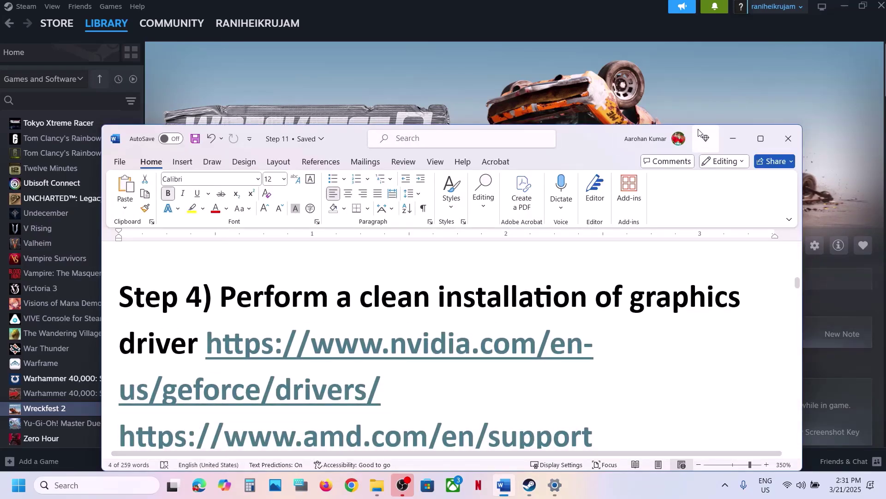
pyautogui.click(761, 139)
pyautogui.scroll(3, 510, 271)
pyautogui.scroll(-1, 510, 271)
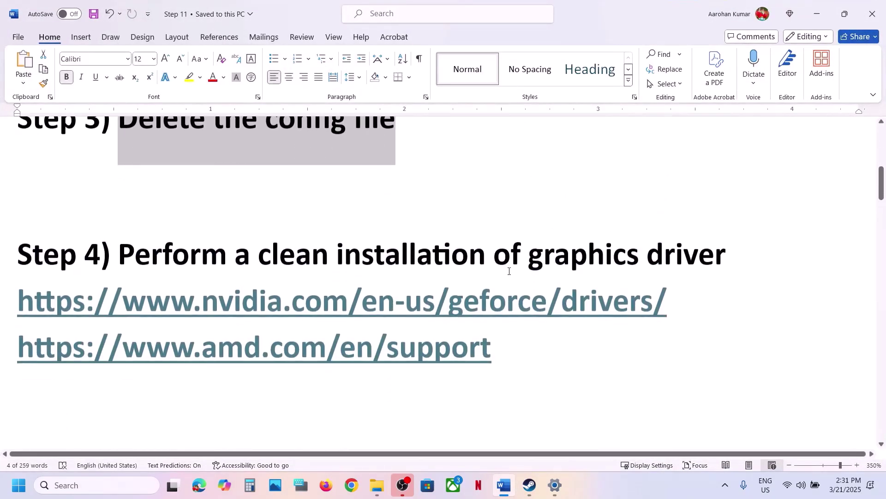
# Step: Highlight the NVIDIA and AMD driver download links listed under Step 4
pyautogui.moveTo(18, 300); pyautogui.dragTo(514, 354)
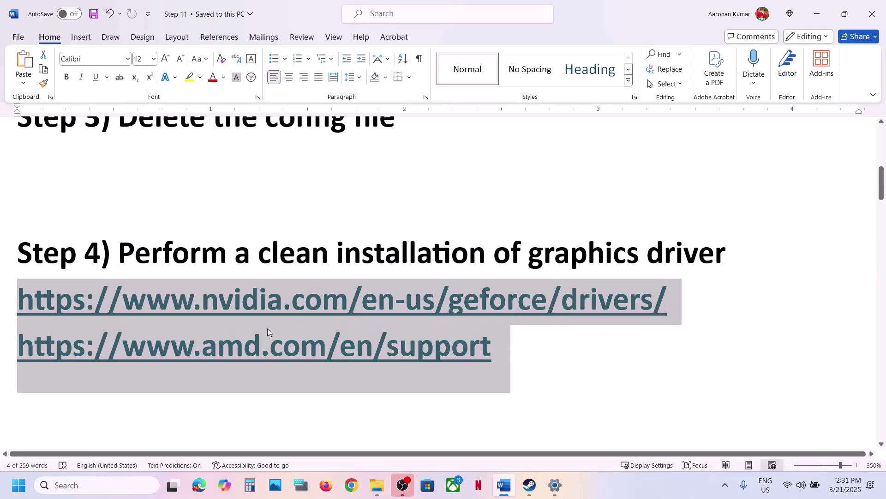
pyautogui.click(269, 344)
pyautogui.moveTo(178, 350); pyautogui.dragTo(356, 349)
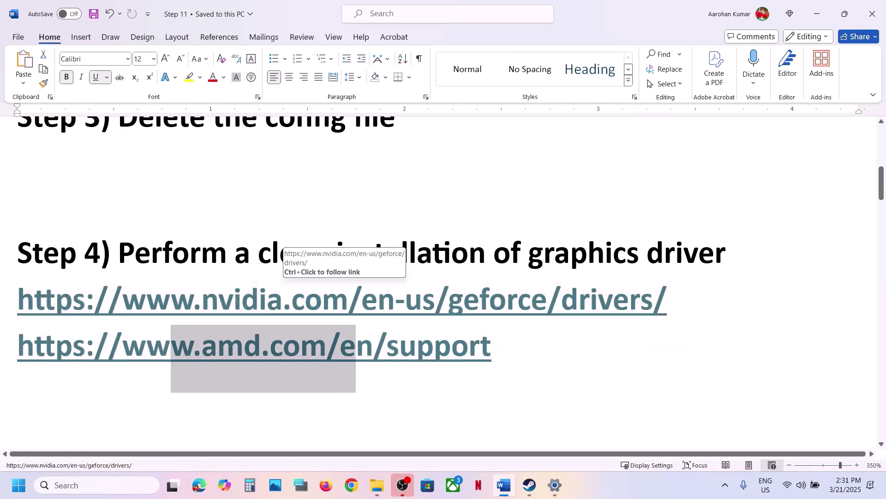
pyautogui.moveTo(234, 300); pyautogui.dragTo(506, 300)
# Step: Search NVIDIA's driver download page in the browser for GeForce RTX 3050 Laptop GPU drivers, with Windows 11 as the operating system
pyautogui.click(609, 485)
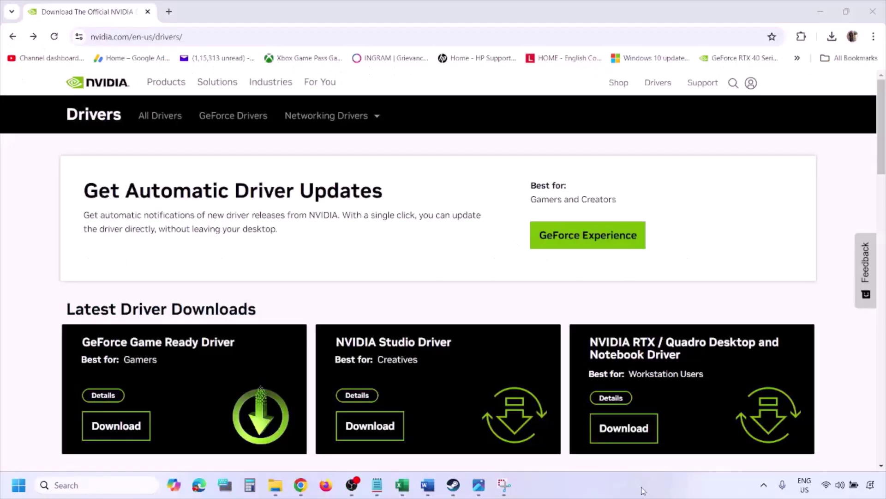
pyautogui.scroll(-8, 207, 282)
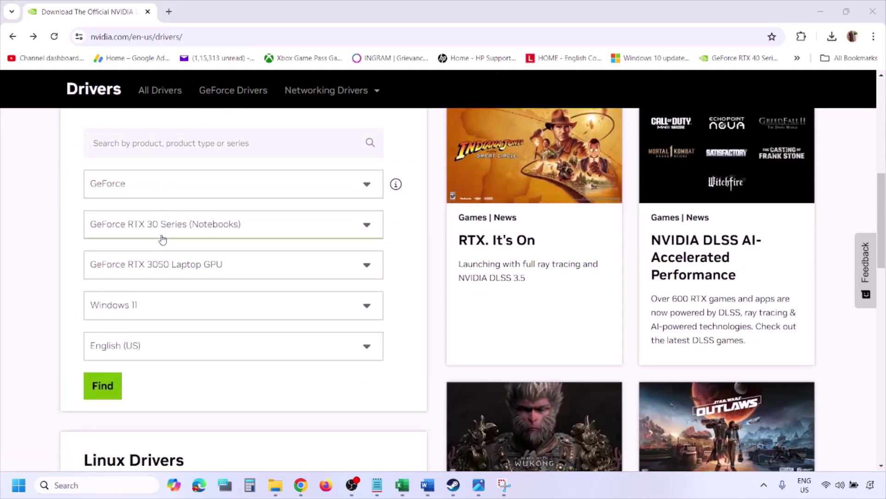
pyautogui.click(145, 308)
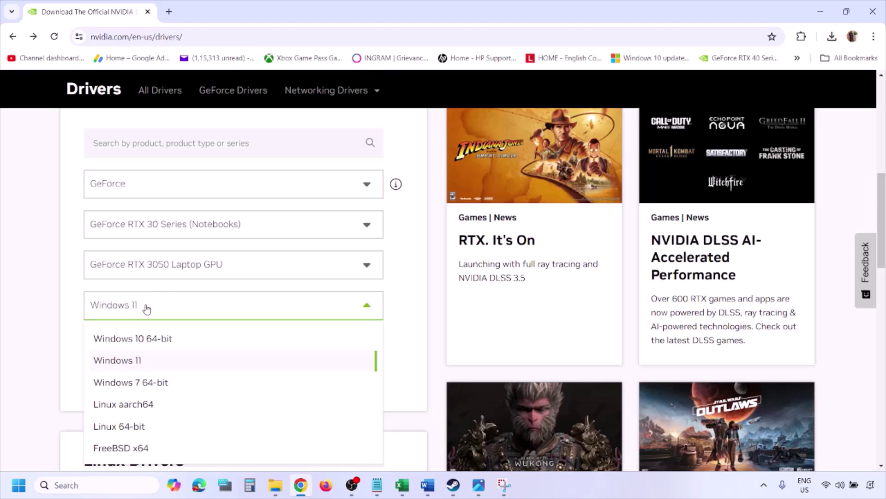
pyautogui.click(129, 361)
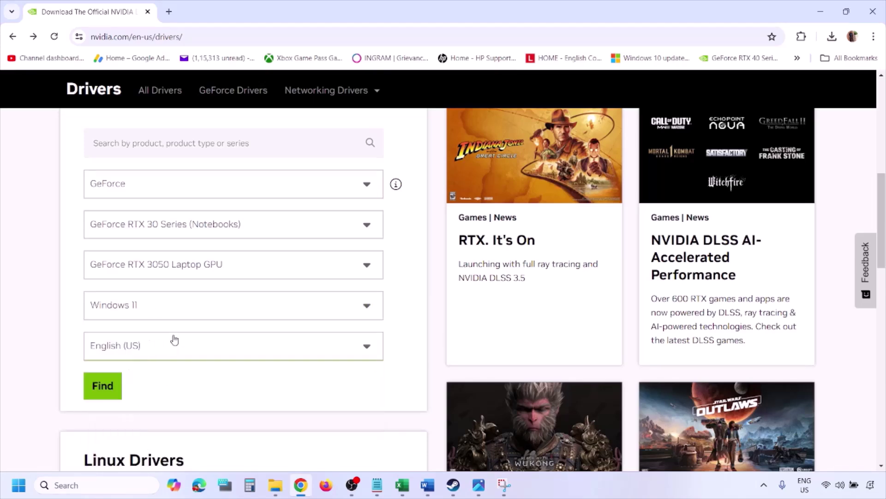
pyautogui.click(105, 389)
# Step: Review the saved driver screenshots in order, from the Game Ready Driver listing through the installer's license, Custom (Advanced) and clean installation screens
pyautogui.click(480, 490)
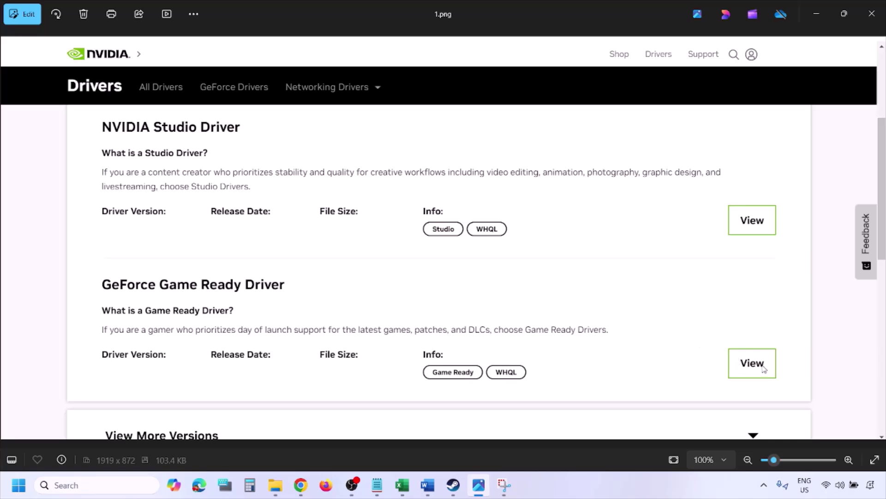
pyautogui.press('Right')
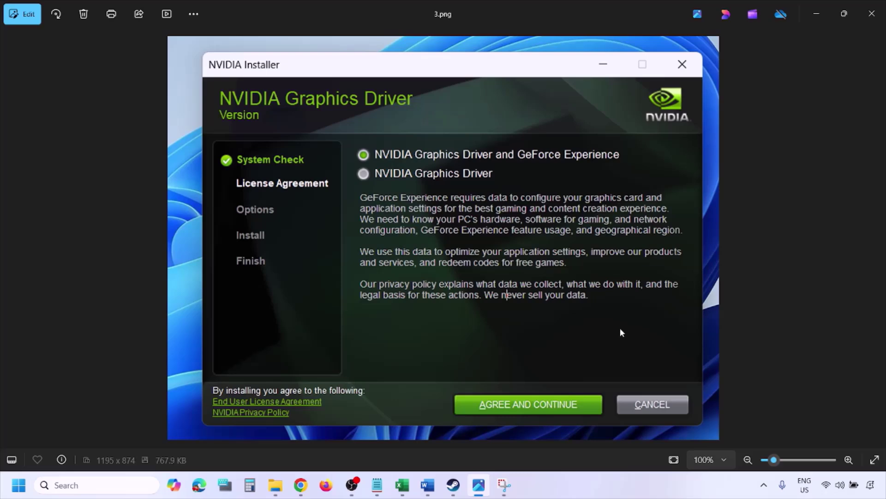
pyautogui.press('Right')
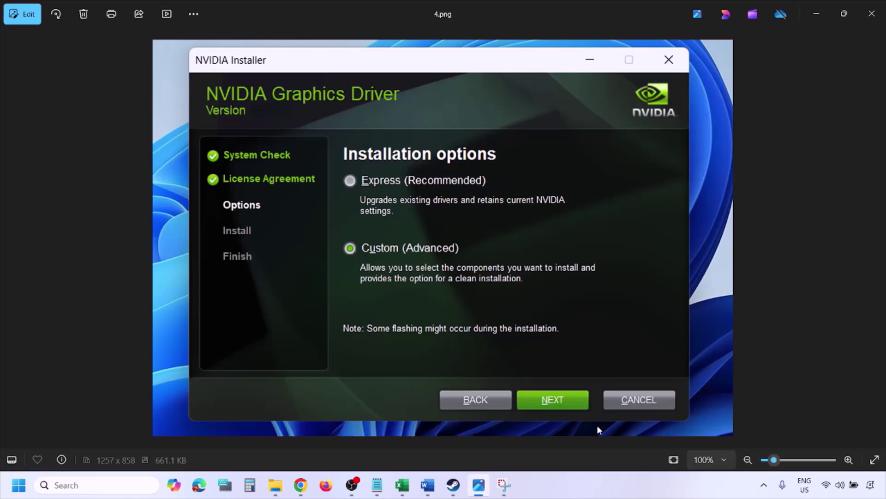
pyautogui.press('Right')
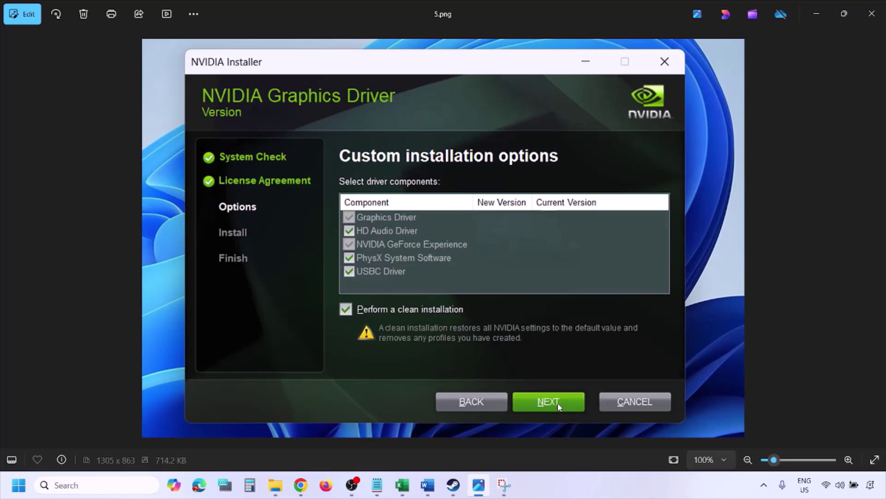
# Step: Show the Restart option among the Windows power choices without applying it, and go back to the Word document
pyautogui.click(19, 485)
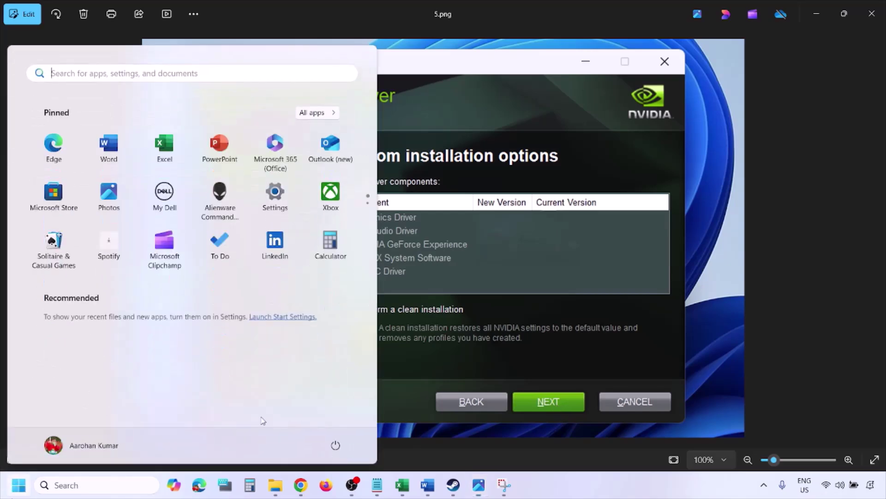
pyautogui.click(336, 446)
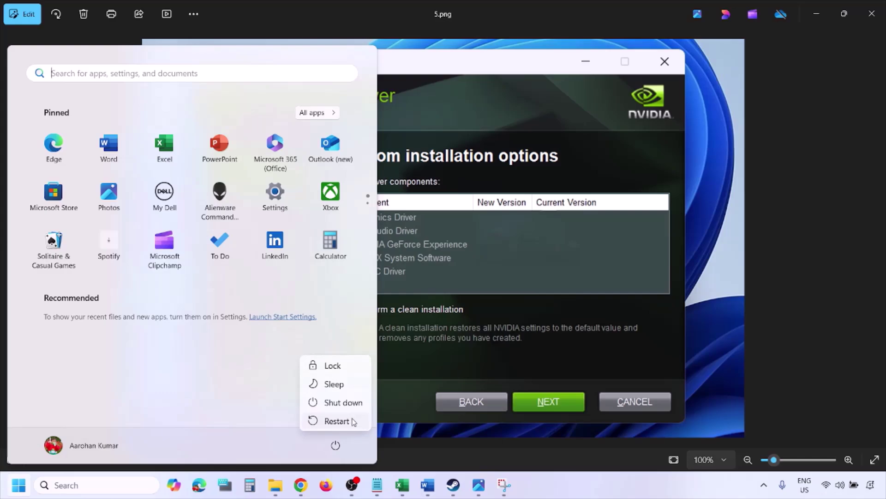
pyautogui.press('Escape')
pyautogui.press('Escape')
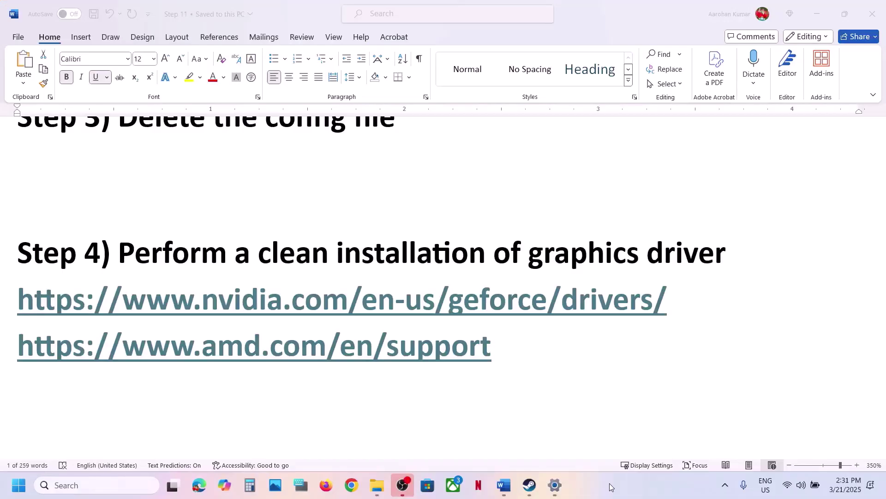
# Step: Highlight the AMD support link under Step 4 of the document
pyautogui.moveTo(132, 350); pyautogui.dragTo(387, 351)
pyautogui.click(392, 341)
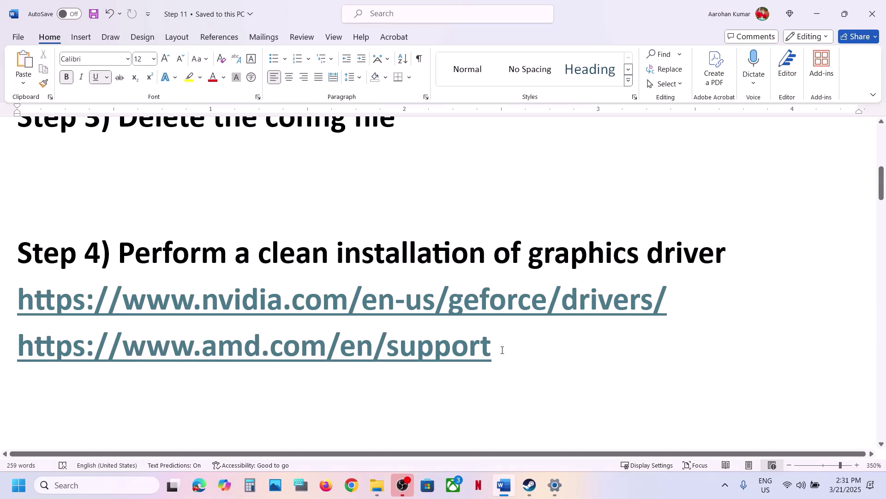
pyautogui.moveTo(503, 349); pyautogui.dragTo(1, 372)
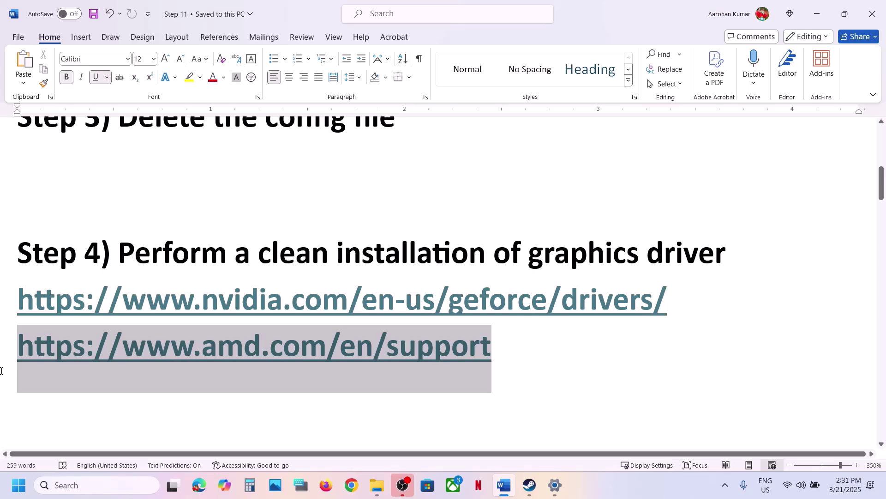
# Step: Copy the word "graphics" from the Step 5 heading and use it in Windows search to open the Graphics settings
pyautogui.scroll(-4, 1, 371)
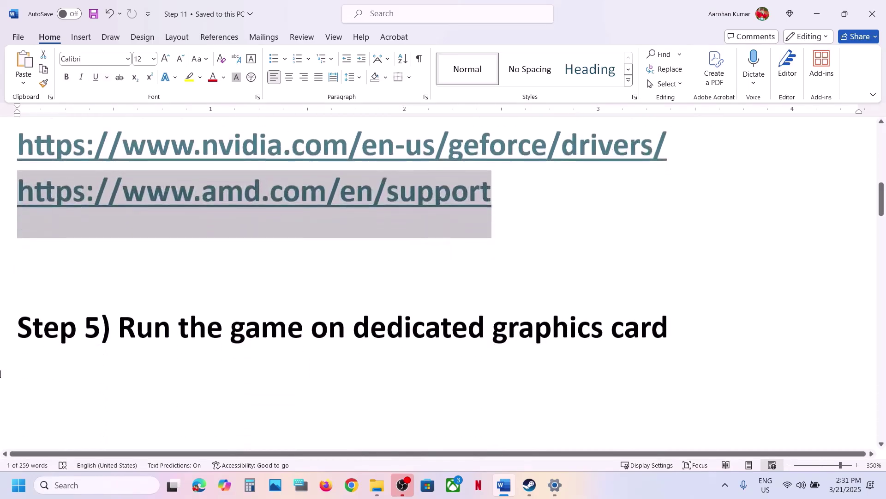
pyautogui.doubleClick(529, 354)
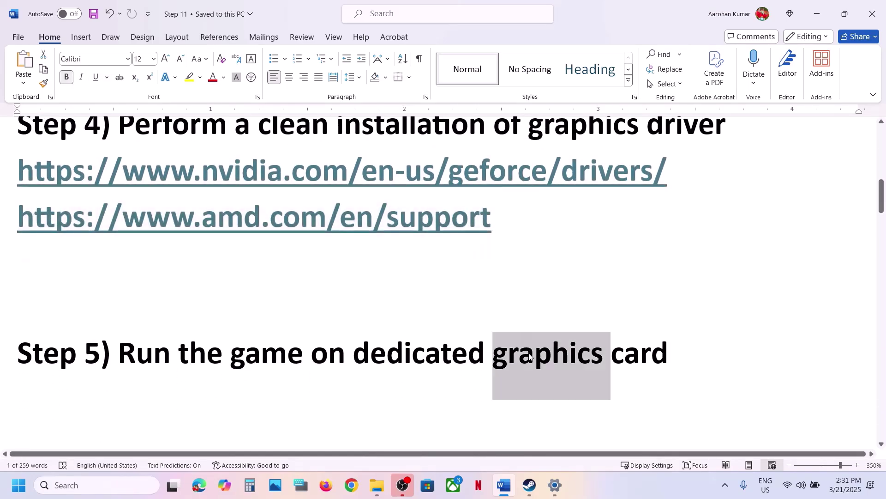
pyautogui.hotkey('ctrl', 'c')
pyautogui.click(71, 484)
pyautogui.hotkey('ctrl', 'v')
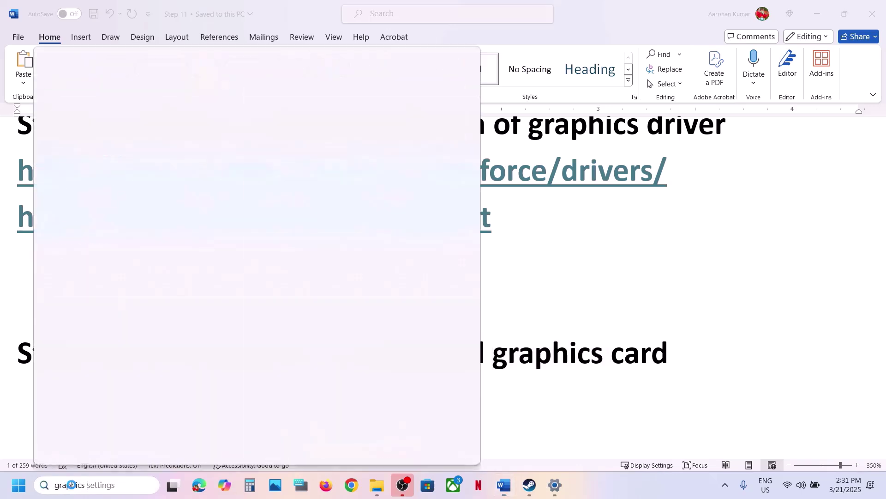
pyautogui.click(130, 132)
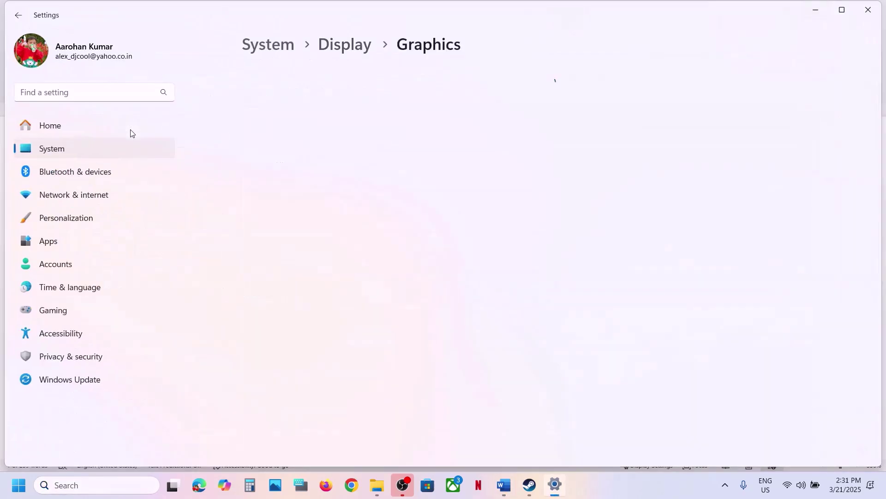
# Step: Add the Wreckfest2 application from the Steam Wreckfest 2 folder as a desktop app under the custom graphics settings
pyautogui.click(663, 320)
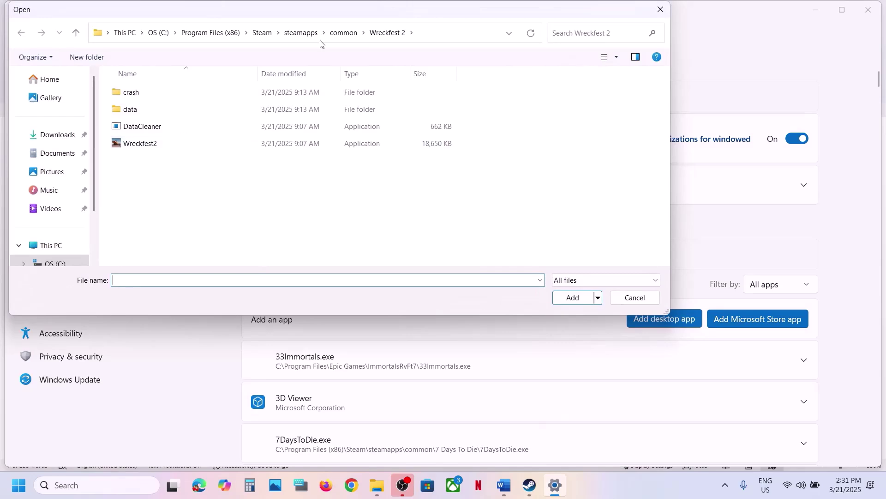
pyautogui.click(421, 40)
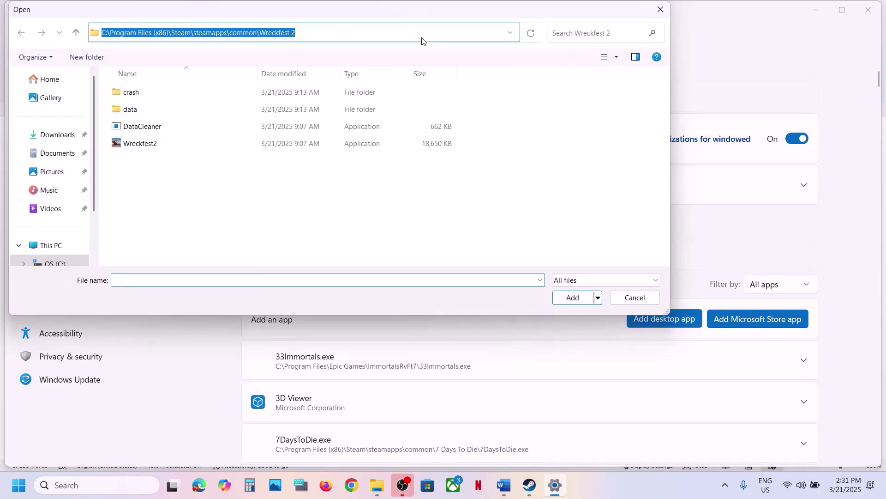
pyautogui.click(138, 145)
pyautogui.click(573, 298)
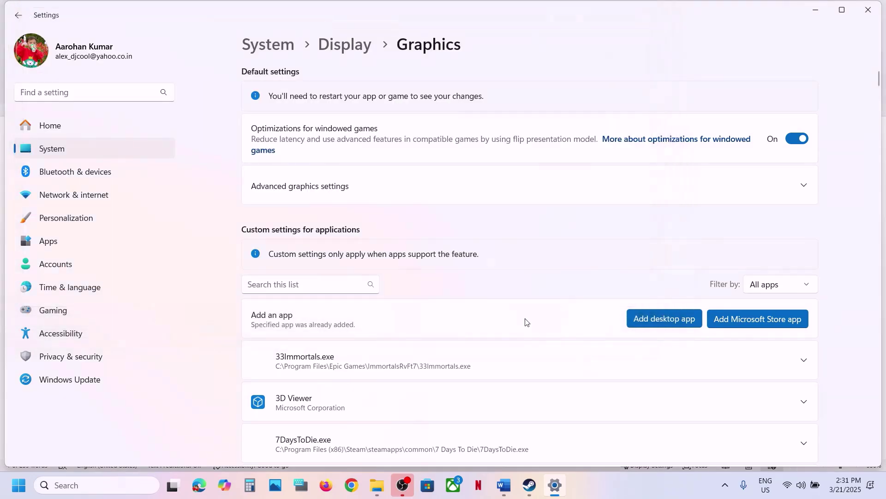
# Step: Find Wreckfest2 in the app list and set its GPU preference to High Performance (NVIDIA GeForce RTX 3050 Laptop GPU)
pyautogui.scroll(-20, 406, 375)
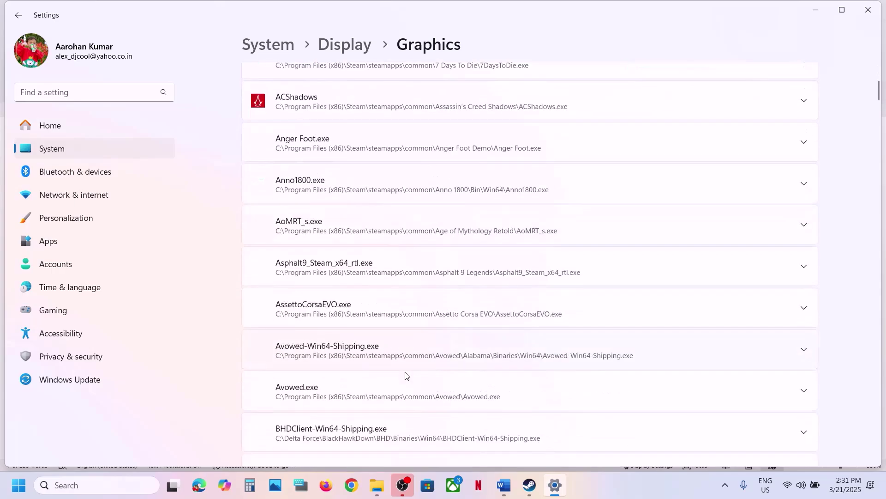
pyautogui.scroll(-20, 406, 375)
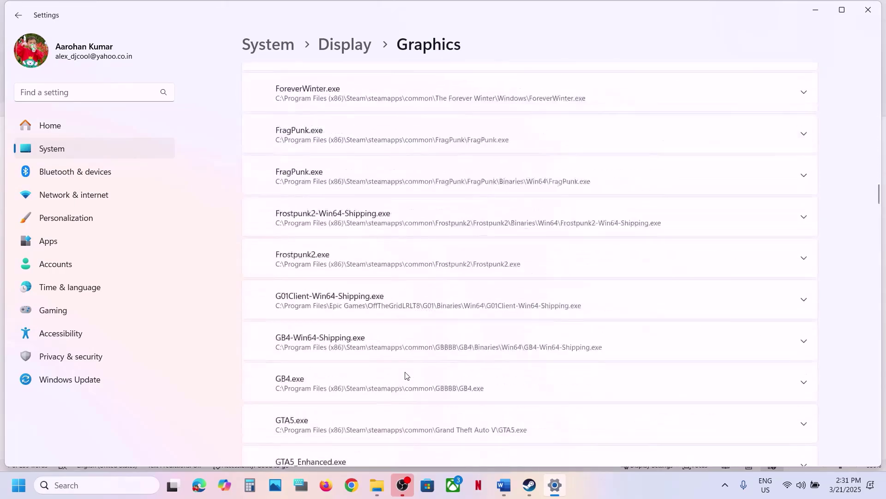
pyautogui.scroll(-20, 405, 375)
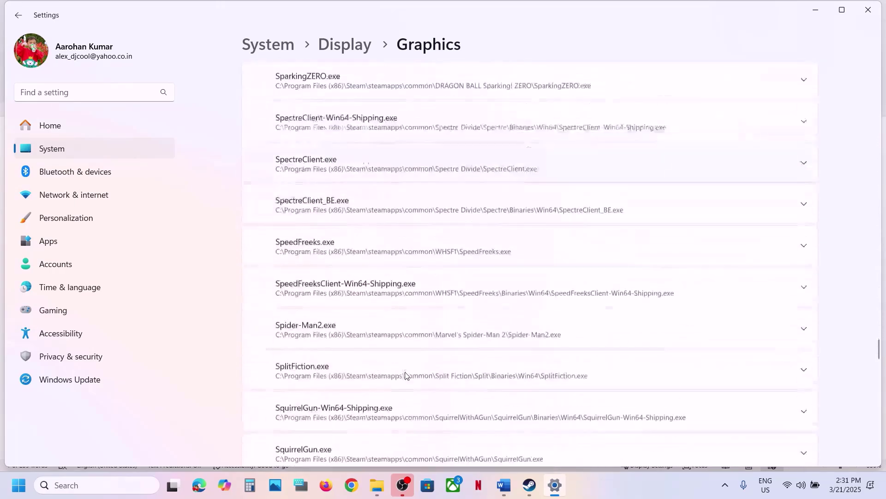
pyautogui.scroll(-20, 406, 375)
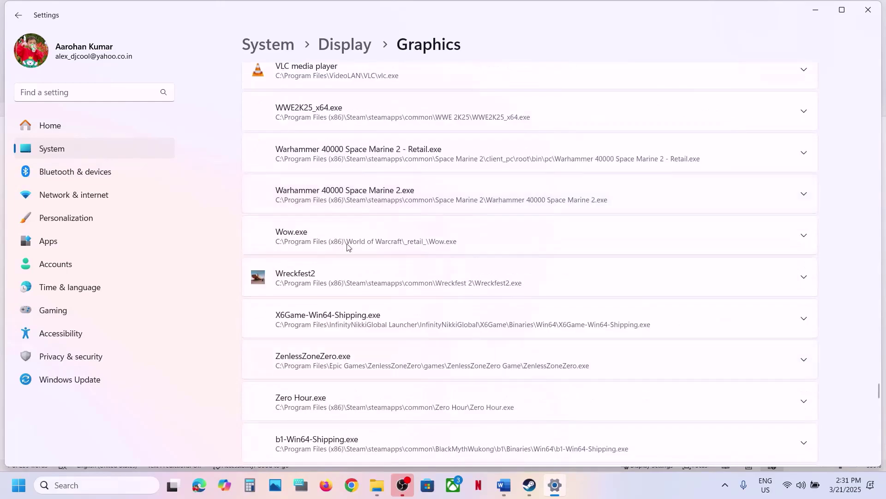
pyautogui.click(330, 289)
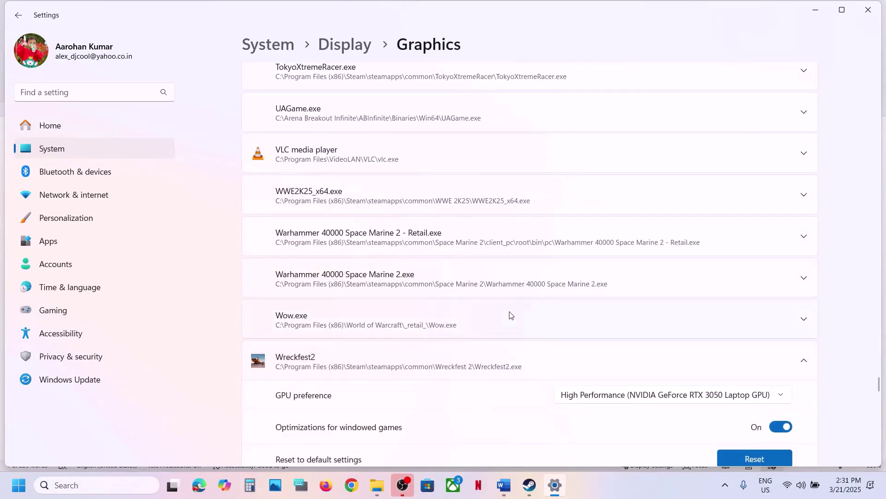
pyautogui.scroll(-2, 511, 312)
pyautogui.click(652, 289)
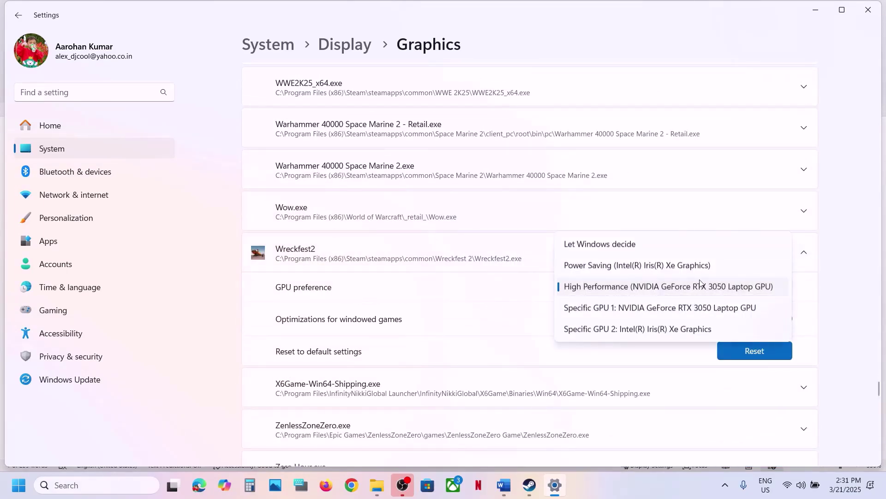
pyautogui.click(676, 289)
pyautogui.scroll(10, 868, 215)
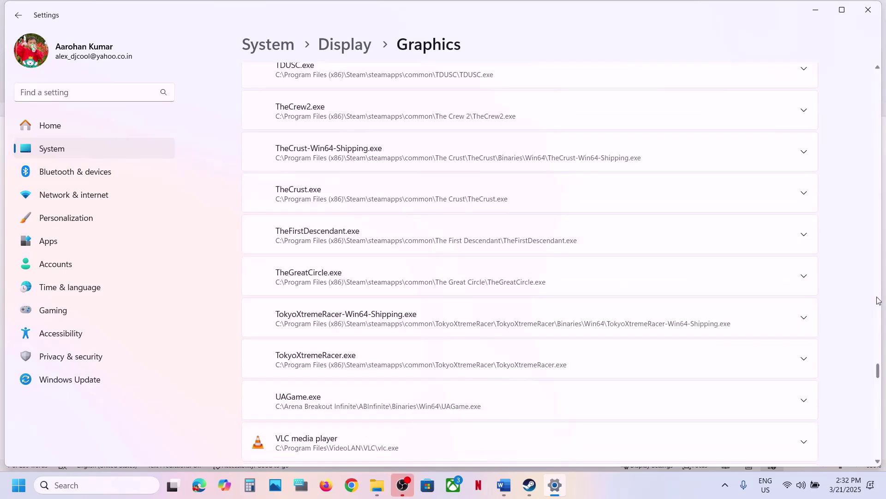
# Step: Close Settings and highlight the Step 6 text on running the game as an administrator from the game installation folder
pyautogui.click(868, 11)
pyautogui.scroll(-3, 319, 366)
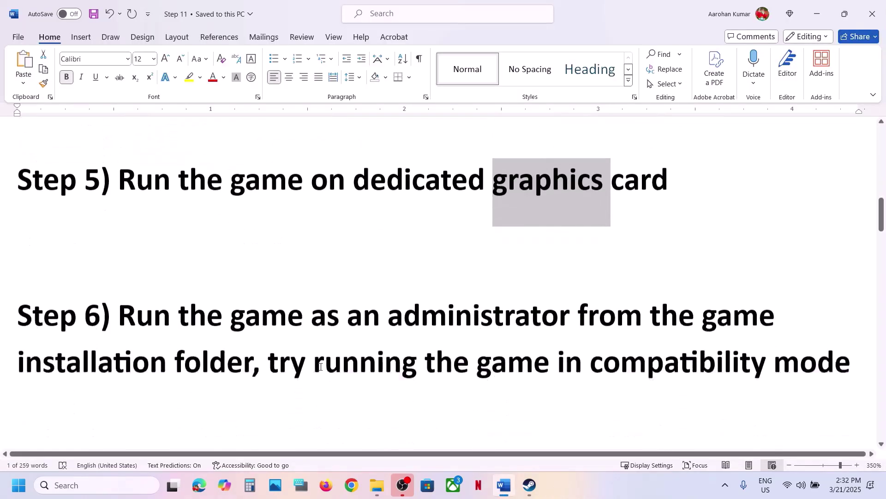
pyautogui.moveTo(116, 296); pyautogui.dragTo(254, 353)
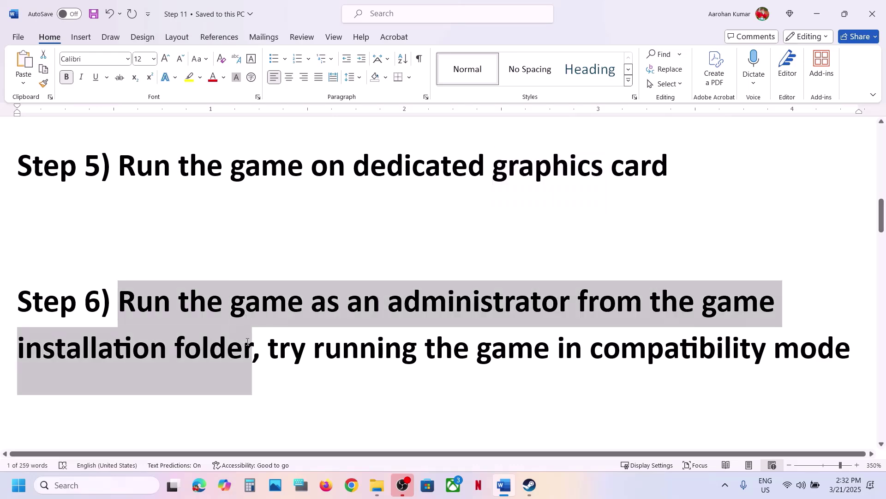
# Step: Switch to Steam and browse the local files of Wreckfest 2 to open its installation folder
pyautogui.click(529, 484)
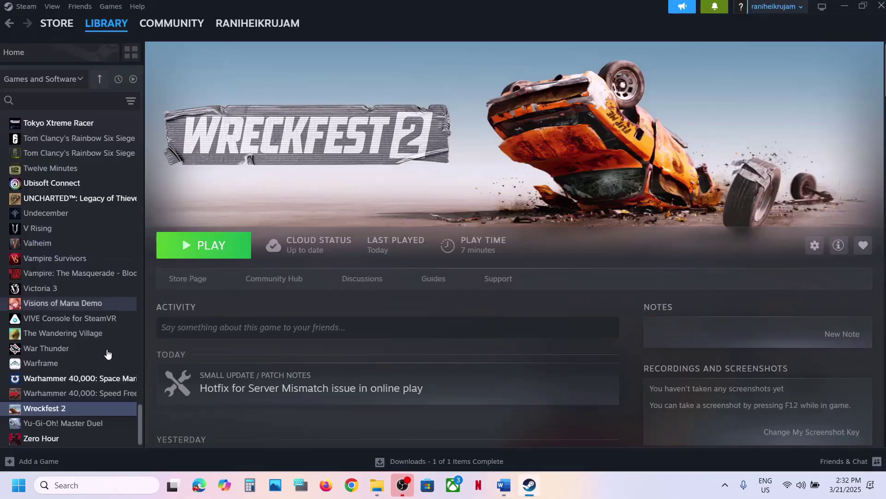
pyautogui.rightClick(74, 408)
pyautogui.moveTo(137, 374)
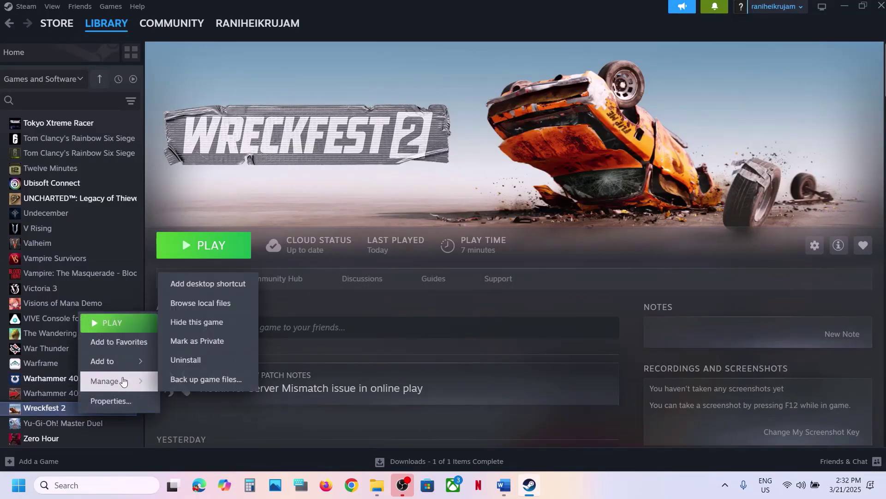
pyautogui.click(206, 306)
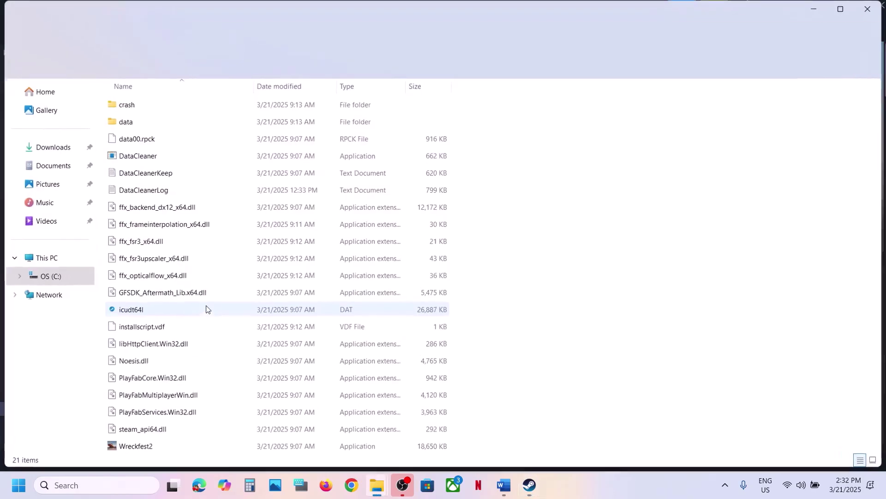
# Step: Set the Wreckfest2 application in the game folder to run as an administrator and apply the change
pyautogui.click(152, 446)
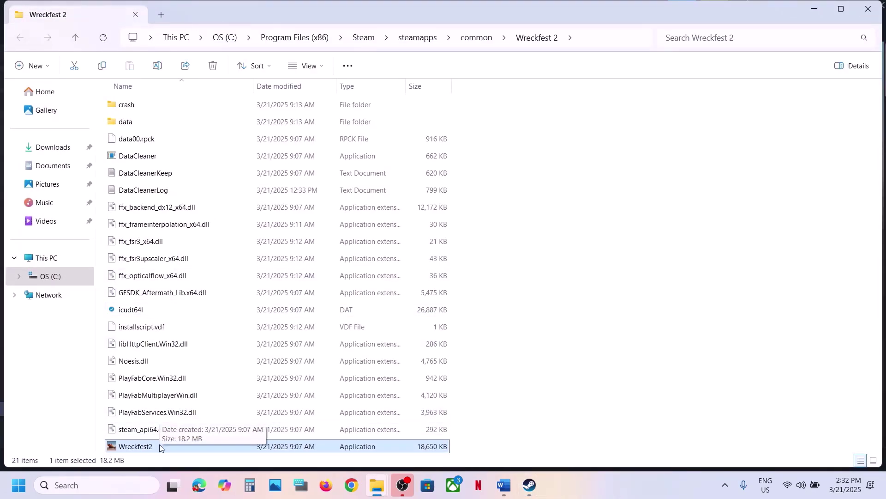
pyautogui.rightClick(158, 447)
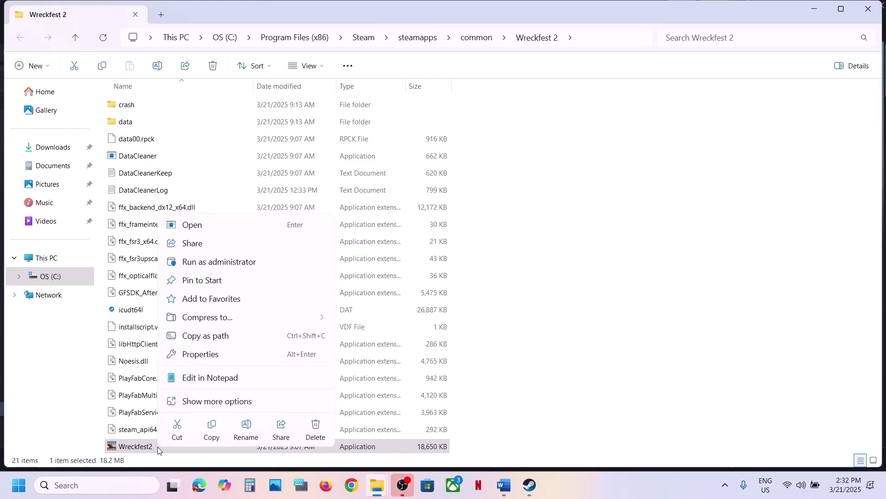
pyautogui.click(207, 358)
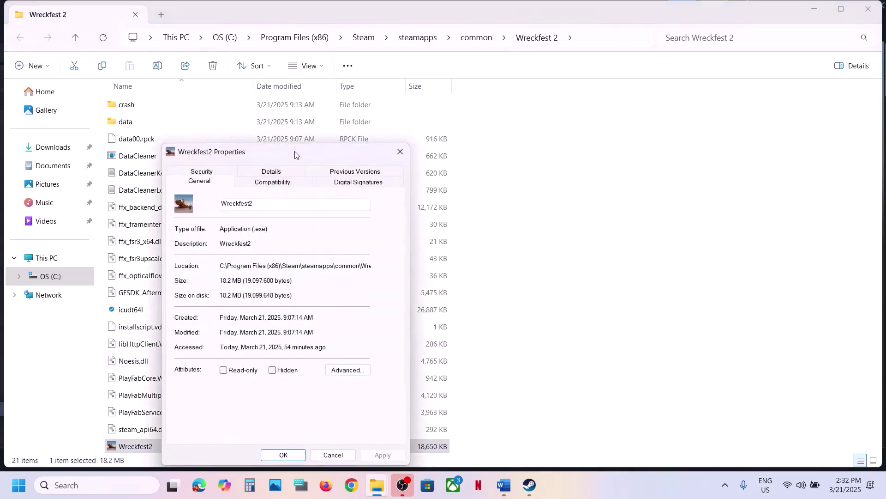
pyautogui.moveTo(296, 153); pyautogui.dragTo(384, 74)
pyautogui.click(361, 101)
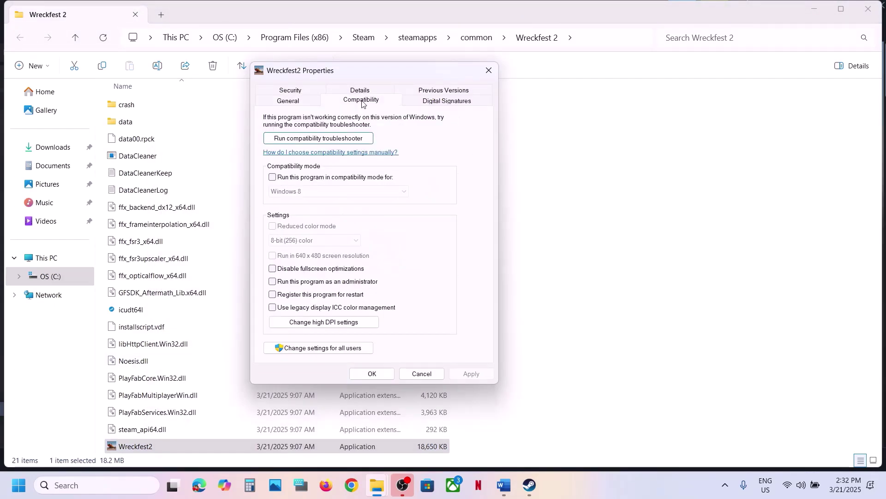
pyautogui.click(280, 283)
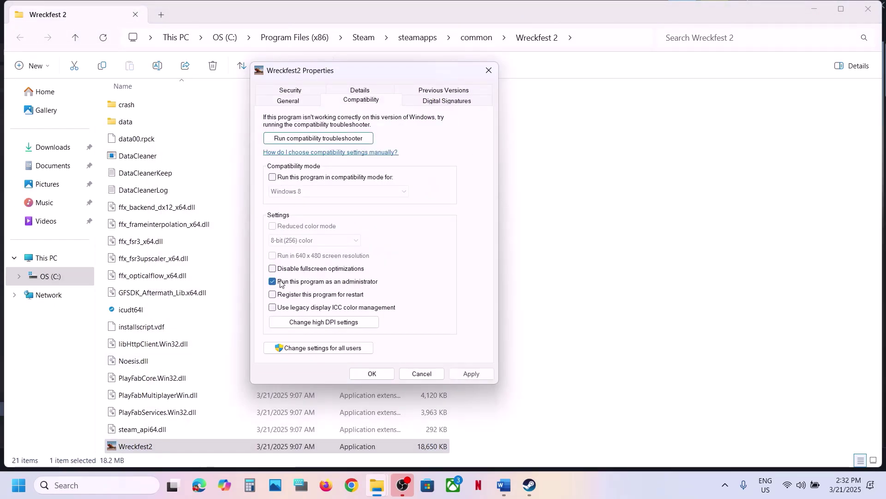
pyautogui.click(463, 375)
pyautogui.click(371, 373)
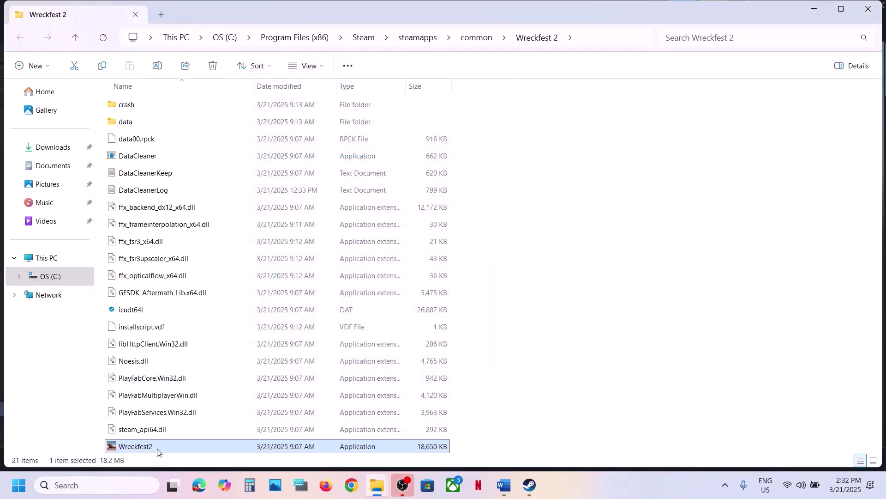
# Step: Enable compatibility mode for Windows 8 in the Wreckfest2 application's properties and apply it
pyautogui.rightClick(157, 451)
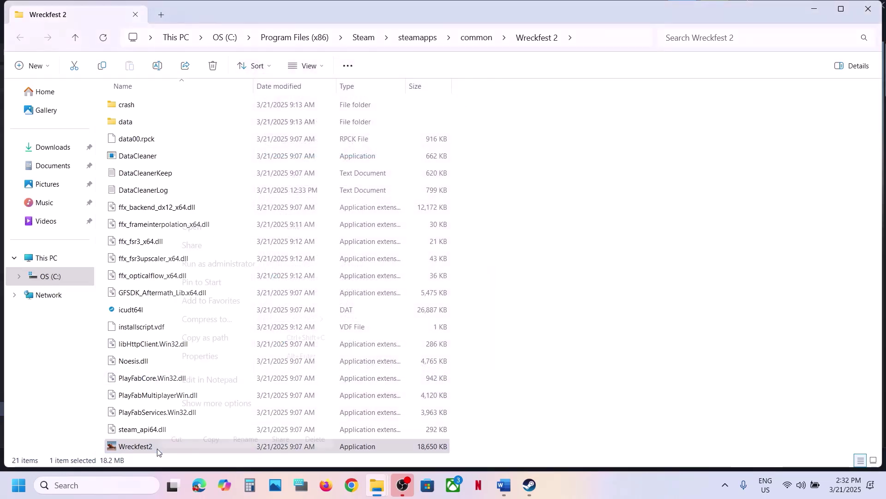
pyautogui.click(206, 358)
pyautogui.click(279, 182)
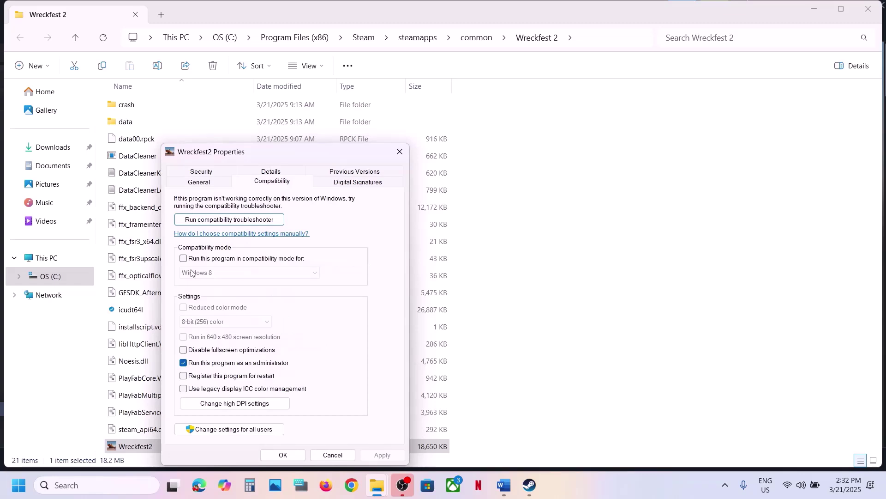
pyautogui.click(183, 259)
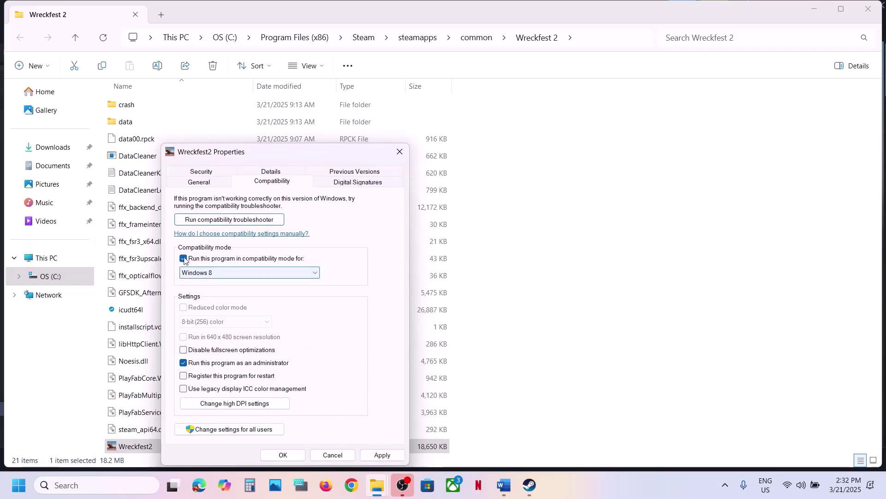
pyautogui.click(372, 455)
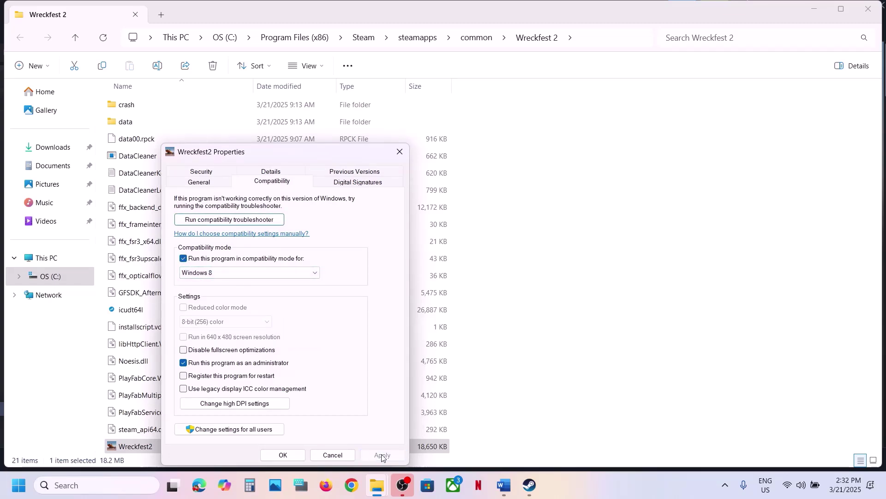
# Step: Change Wreckfest2's compatibility mode to Windows 7, disable fullscreen optimizations, and save the properties
pyautogui.click(234, 273)
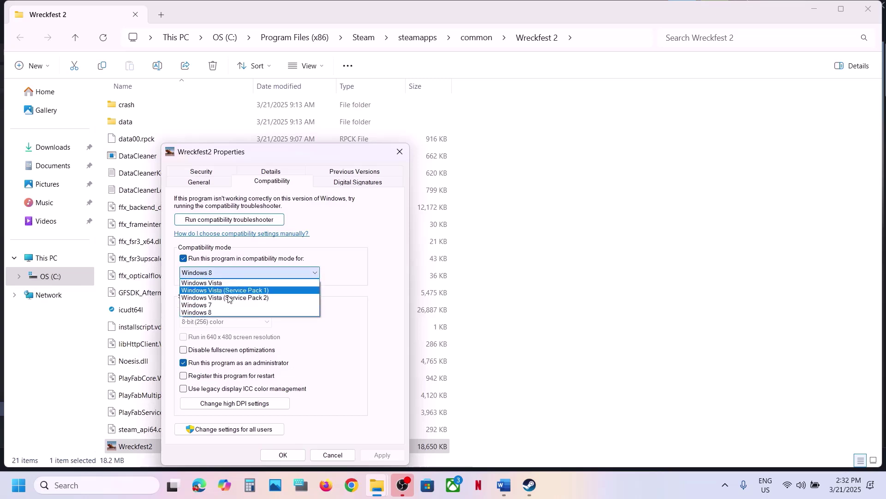
pyautogui.click(221, 303)
pyautogui.click(380, 454)
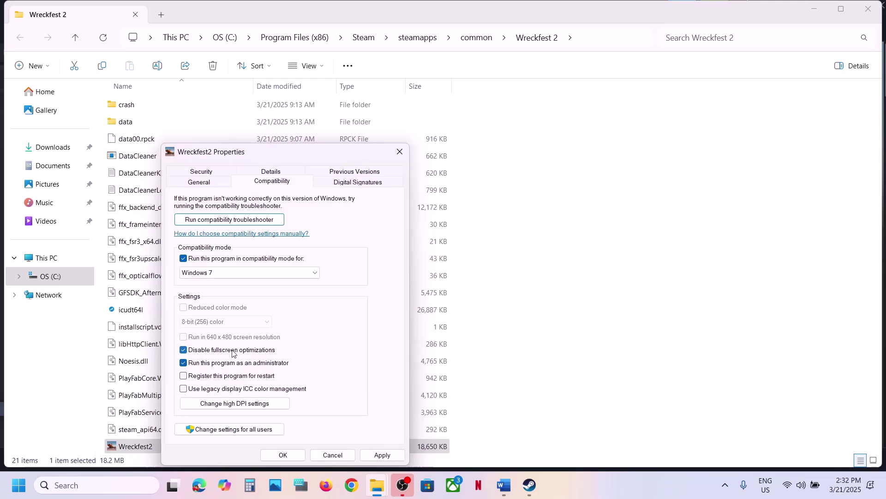
pyautogui.click(382, 455)
pyautogui.click(283, 454)
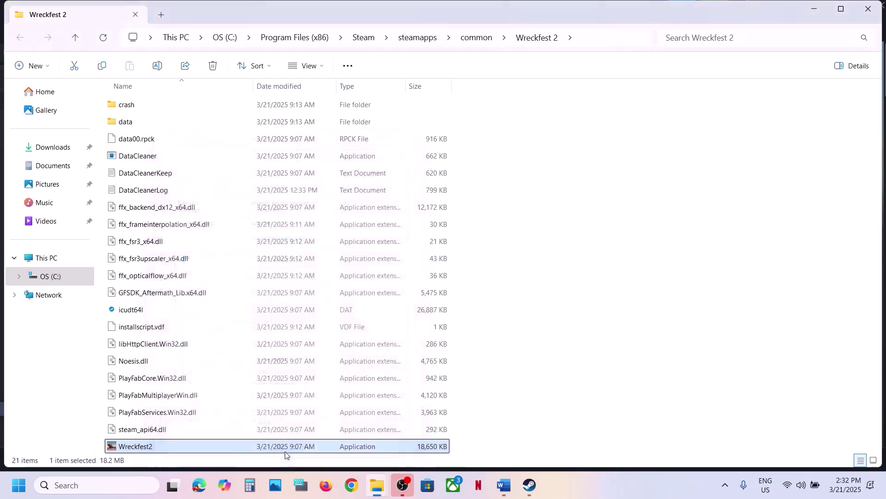
# Step: Clear Wreckfest2's compatibility mode, fullscreen optimizations and administrator options, and save the properties
pyautogui.rightClick(163, 451)
pyautogui.click(221, 363)
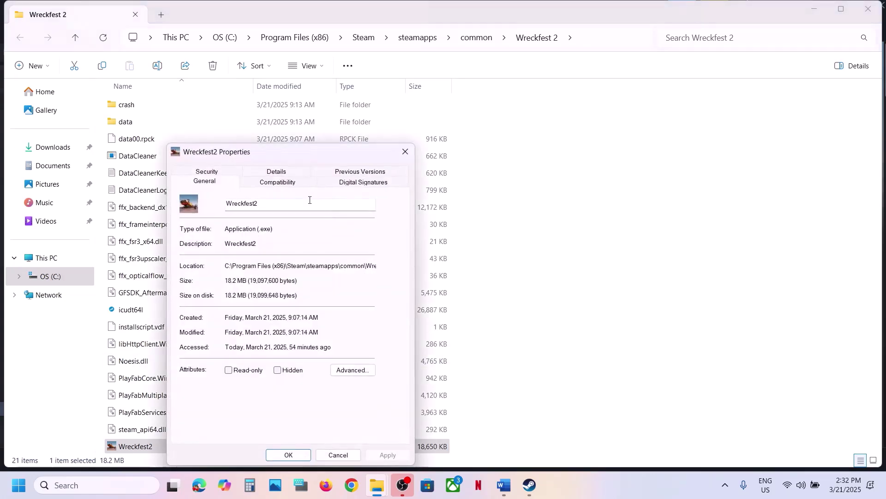
pyautogui.click(281, 181)
pyautogui.click(189, 259)
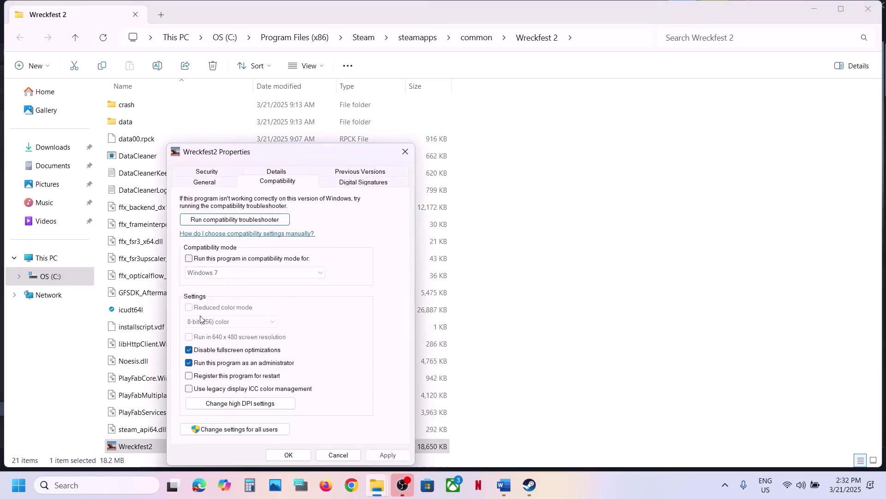
pyautogui.click(188, 349)
pyautogui.click(388, 455)
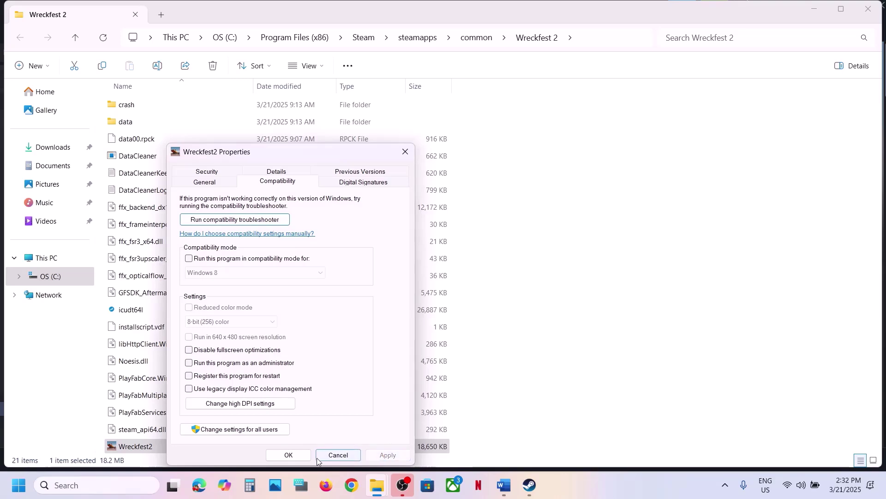
pyautogui.click(287, 455)
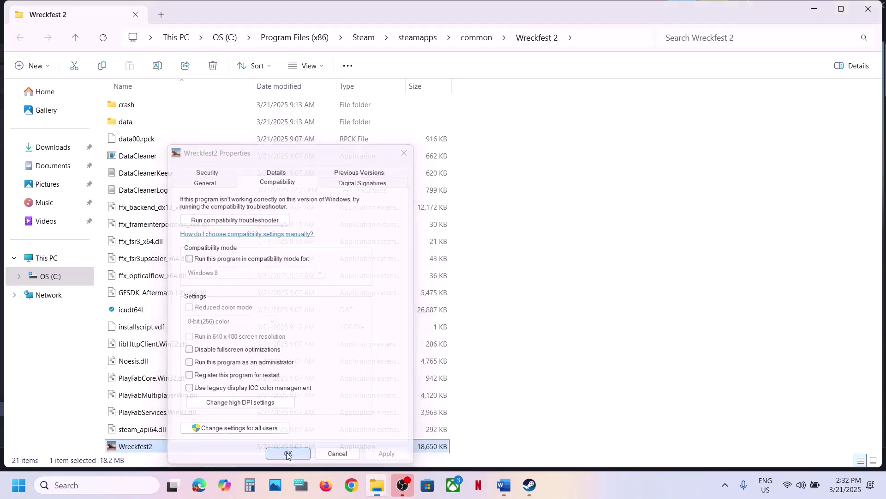
# Step: Switch to the Word document and show the Step 7 text about the launch option
pyautogui.click(529, 486)
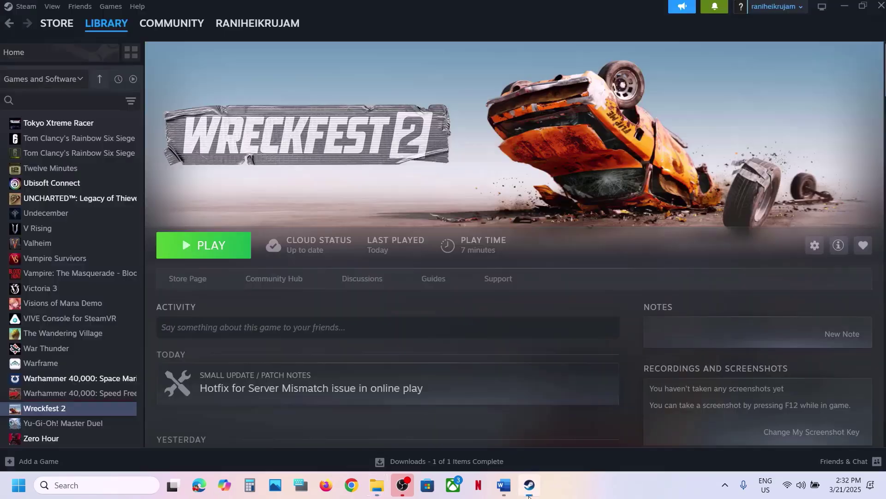
pyautogui.click(504, 486)
pyautogui.scroll(-2, 389, 364)
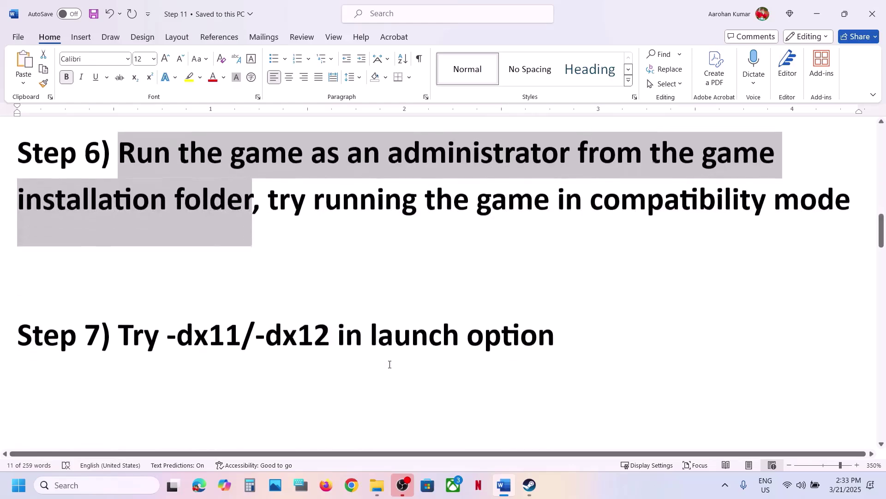
# Step: Switch to Steam, open the properties of Wreckfest 2 and enter -dx11 as its launch option
pyautogui.click(529, 488)
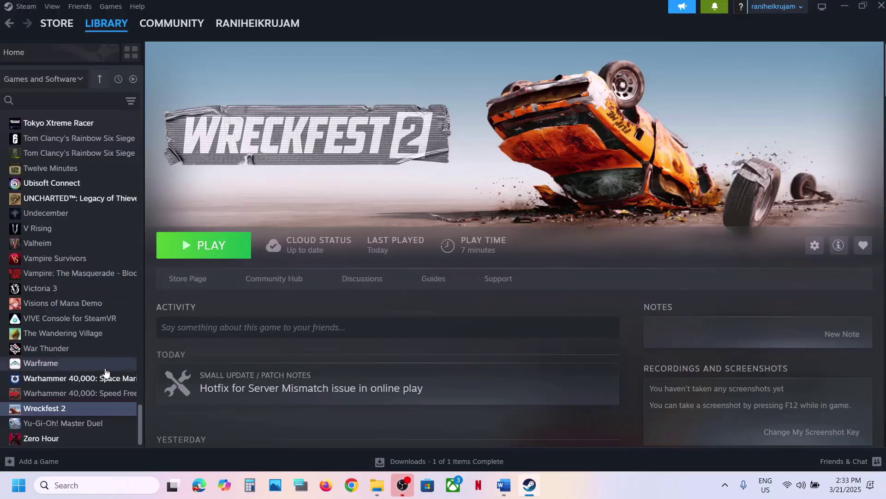
pyautogui.rightClick(85, 408)
pyautogui.click(127, 395)
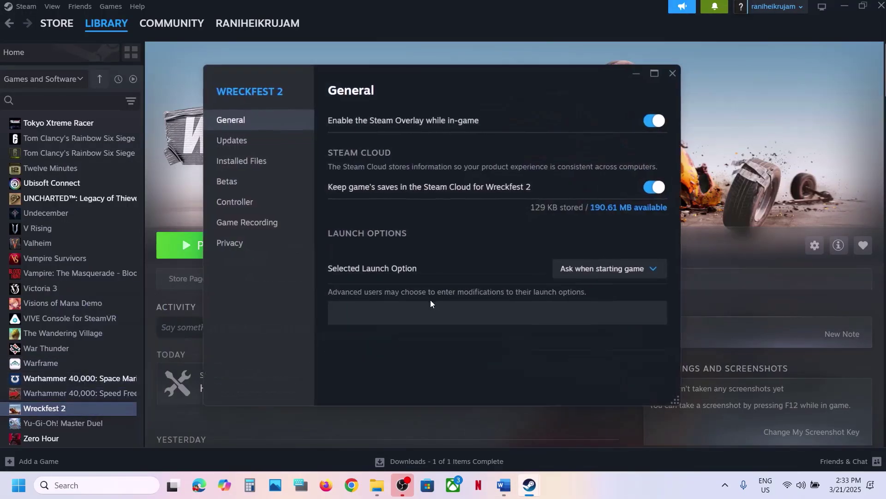
pyautogui.click(380, 311)
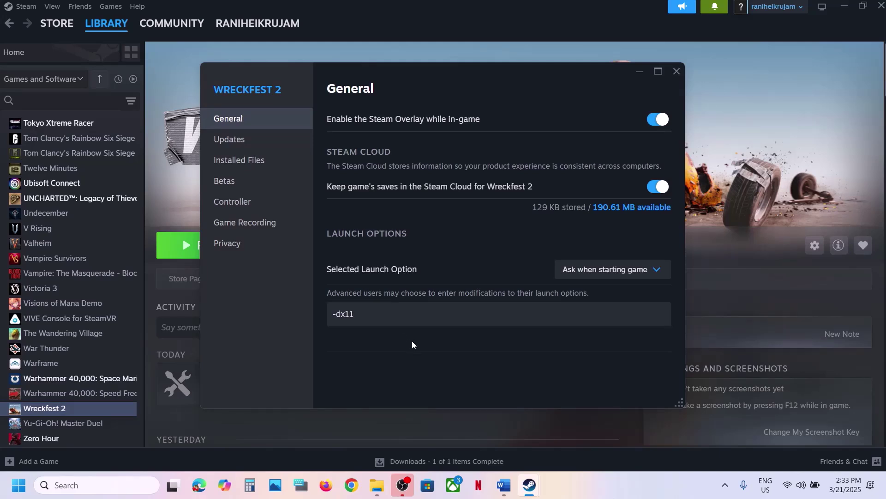
# Step: Replace the launch option with -dx12, clear the launch options again, and close the Wreckfest 2 properties
pyautogui.hotkey('ctrl', 'a')
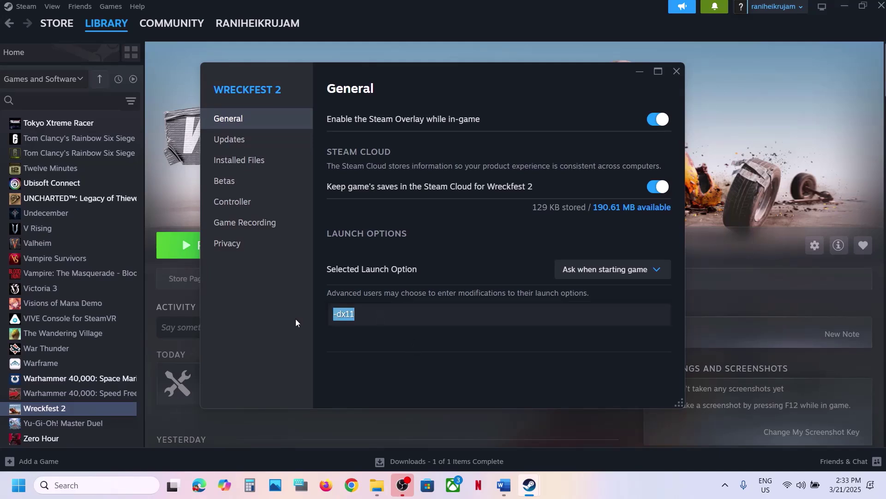
pyautogui.write('-dx12')
pyautogui.hotkey('ctrl', 'a')
pyautogui.press('BackSpace')
pyautogui.click(375, 366)
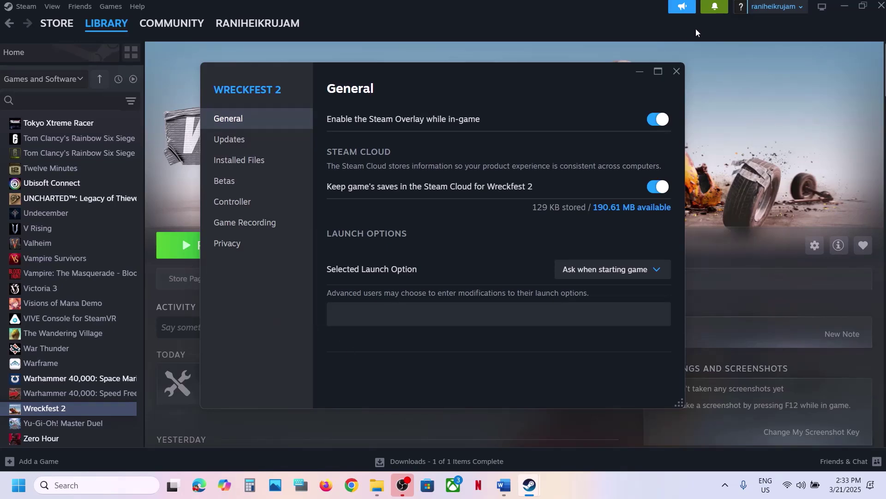
pyautogui.click(678, 71)
# Step: Switch to the Word document and copy the text "AMD 25.2.1 Optional Update" from Step 8
pyautogui.moveTo(504, 485)
pyautogui.click(504, 429)
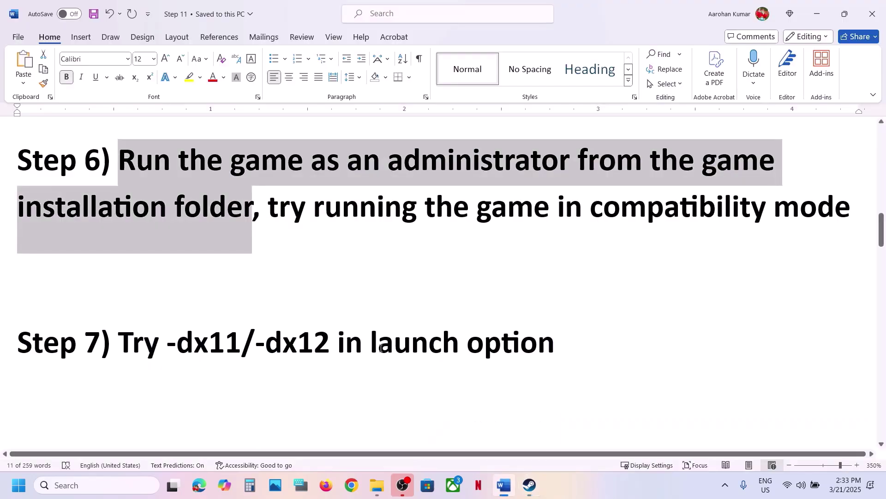
pyautogui.scroll(-5, 380, 348)
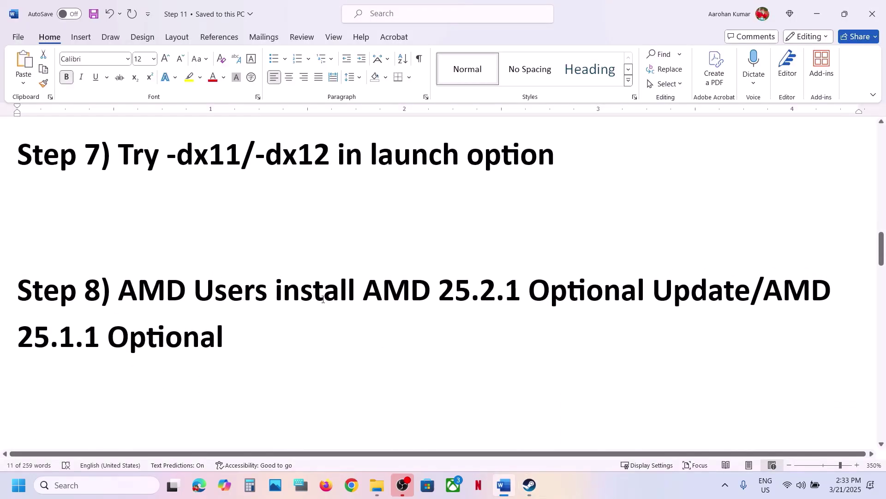
pyautogui.moveTo(369, 287); pyautogui.dragTo(706, 299)
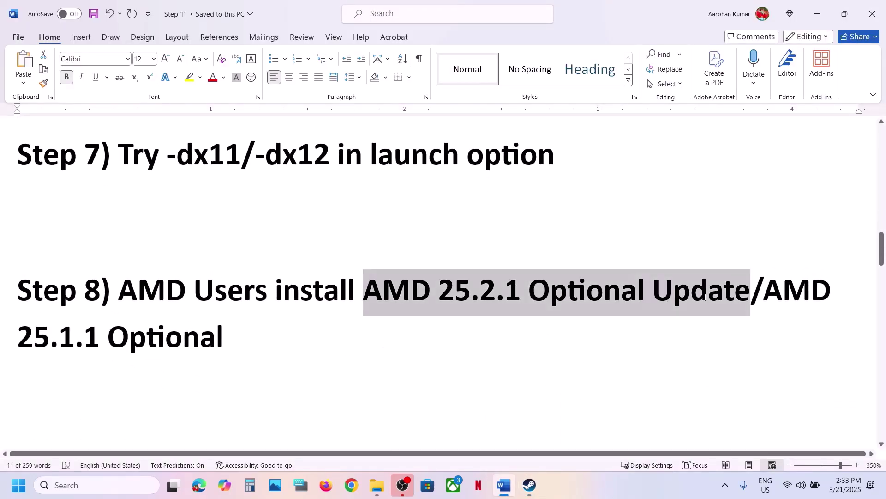
pyautogui.hotkey('ctrl', 'c')
# Step: Switch to Chrome, search Google for "AMD 25.2.1 Optional Update" and open the AMD release notes page
pyautogui.click(352, 481)
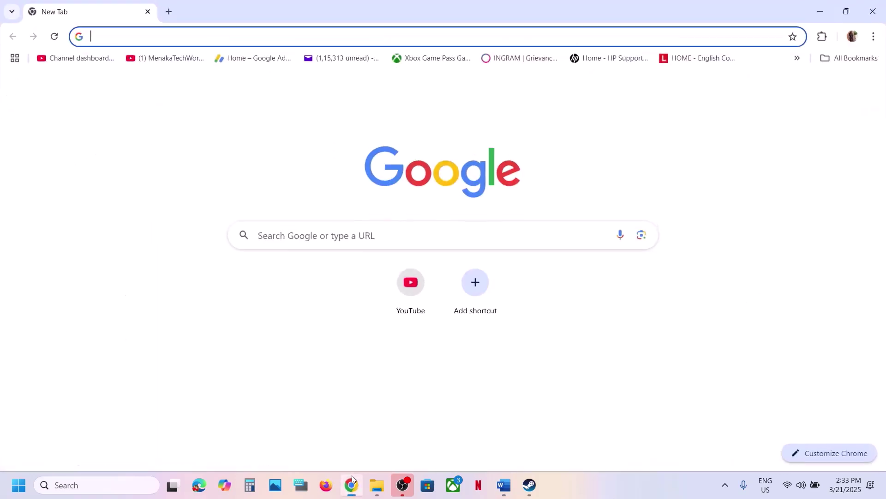
pyautogui.hotkey('ctrl', 'v')
pyautogui.press('Return')
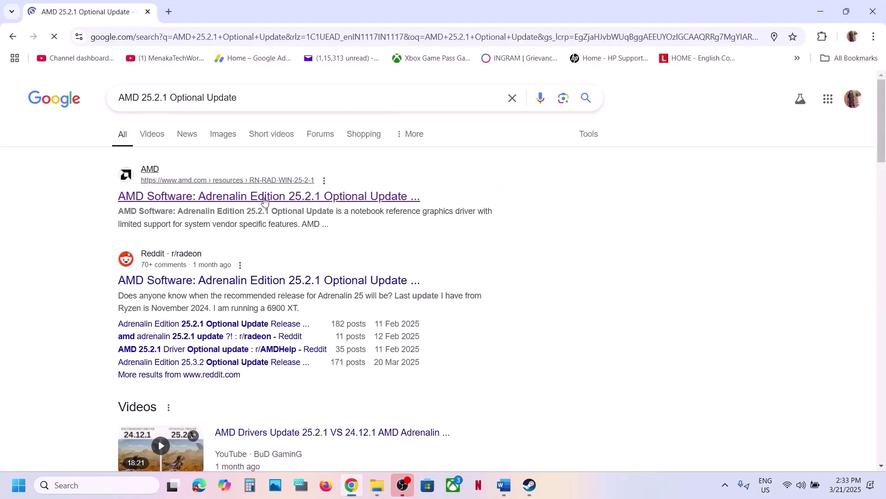
pyautogui.click(364, 181)
# Step: Download the Adrenalin Edition 25.2.1 Optional Update driver for Windows 10 and 11 64-bit and check its download progress
pyautogui.scroll(-10, 218, 317)
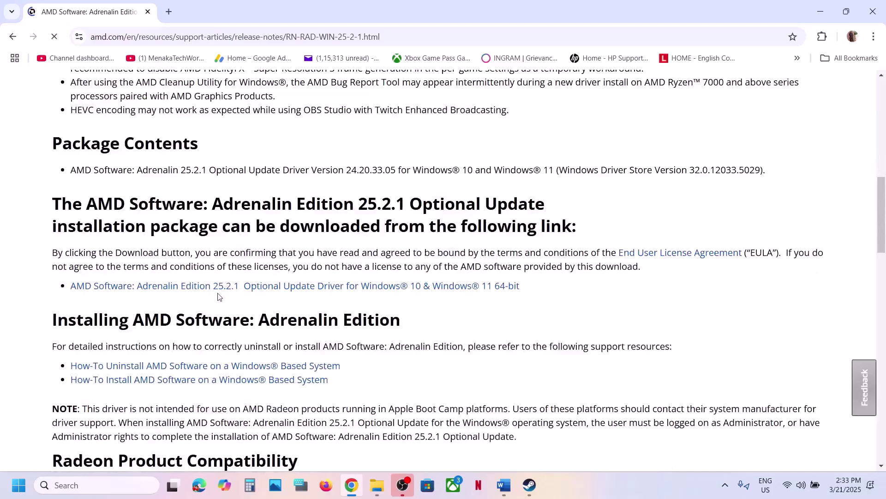
pyautogui.click(296, 287)
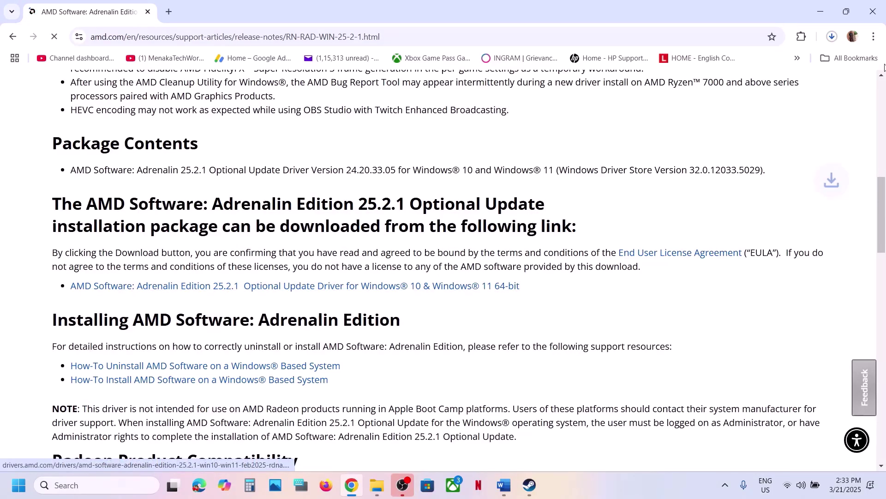
pyautogui.click(832, 38)
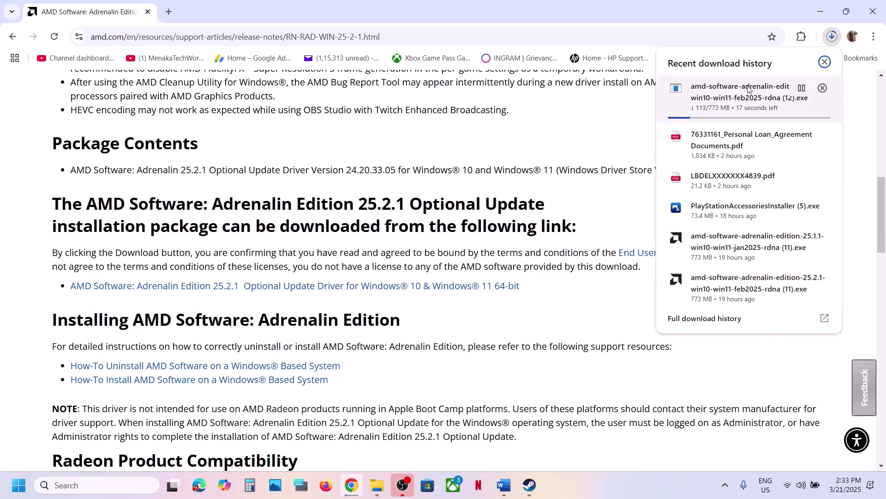
pyautogui.click(471, 340)
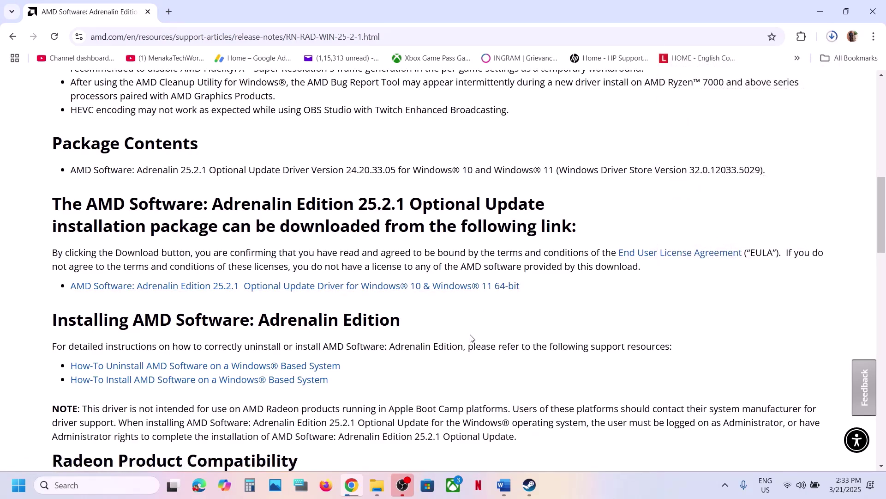
# Step: Switch to the Word document, copy the text "AMD 25.1.1 Optional" from Step 8 and return to Chrome
pyautogui.click(504, 486)
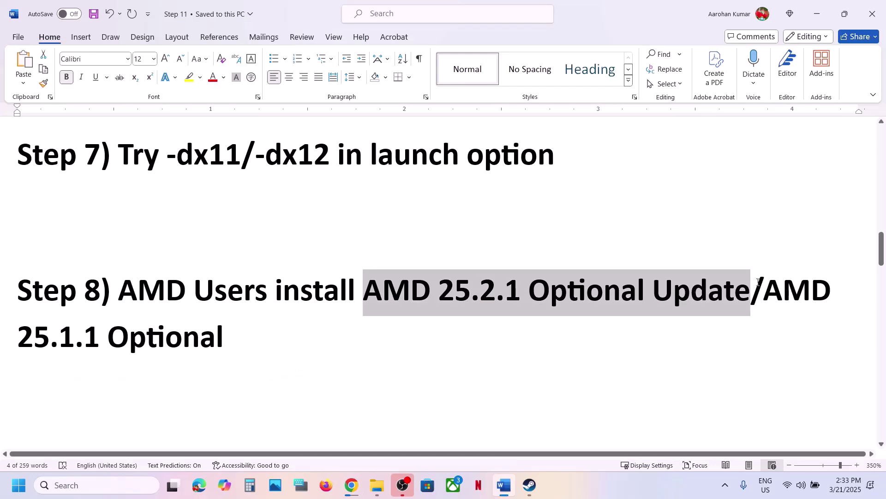
pyautogui.moveTo(765, 288); pyautogui.dragTo(249, 355)
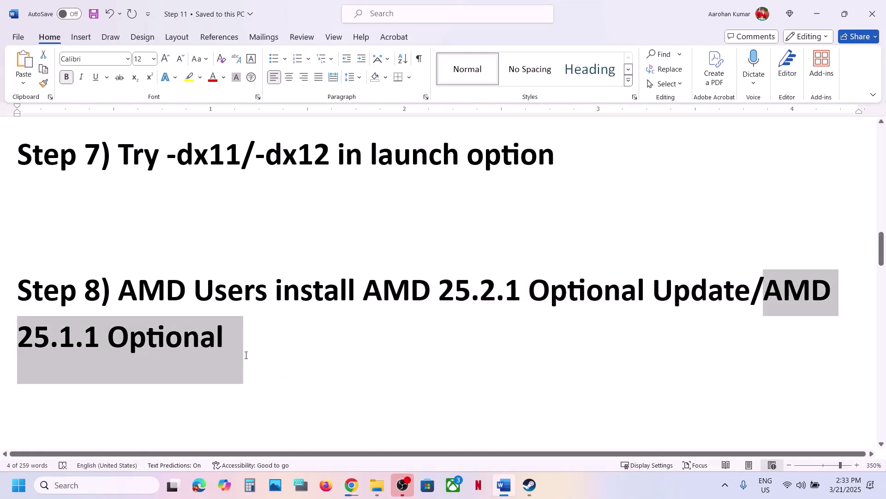
pyautogui.hotkey('alt', 'Tab')
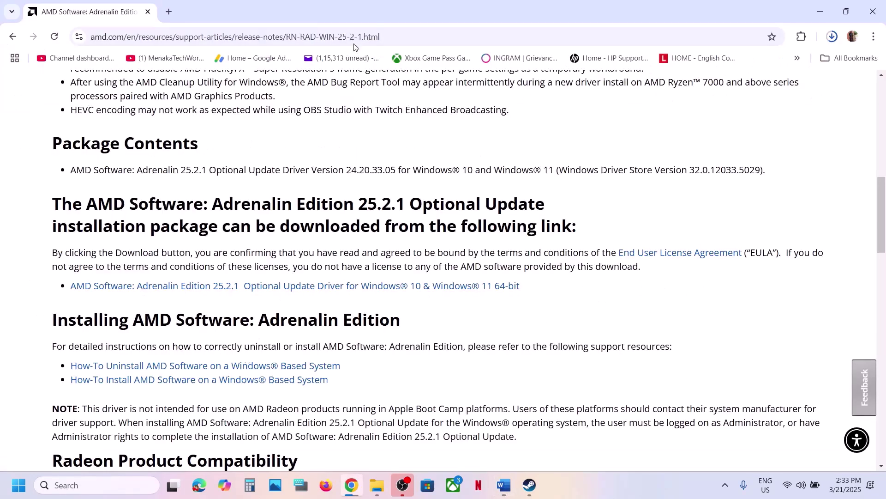
# Step: Search Google for "AMD 25.1.1 Optional" and open the AMD release notes page at its driver download link
pyautogui.click(257, 38)
pyautogui.hotkey('ctrl', 'v')
pyautogui.press('Return')
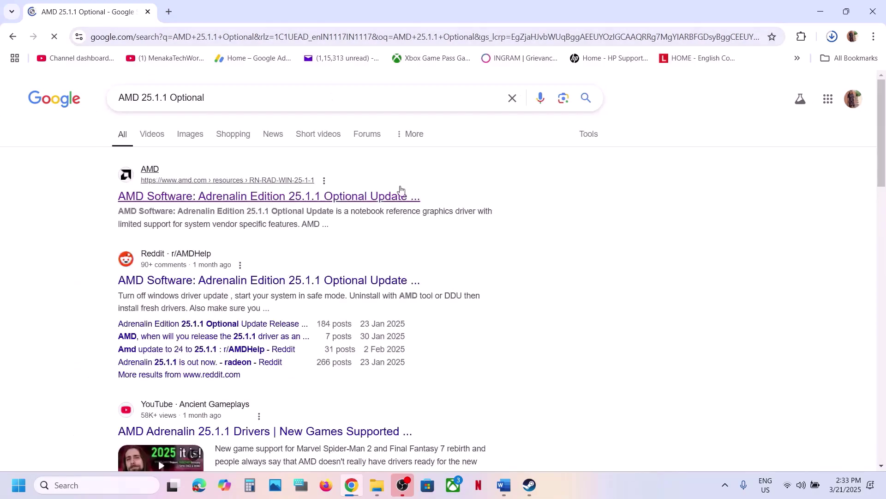
pyautogui.click(351, 199)
pyautogui.scroll(-10, 473, 276)
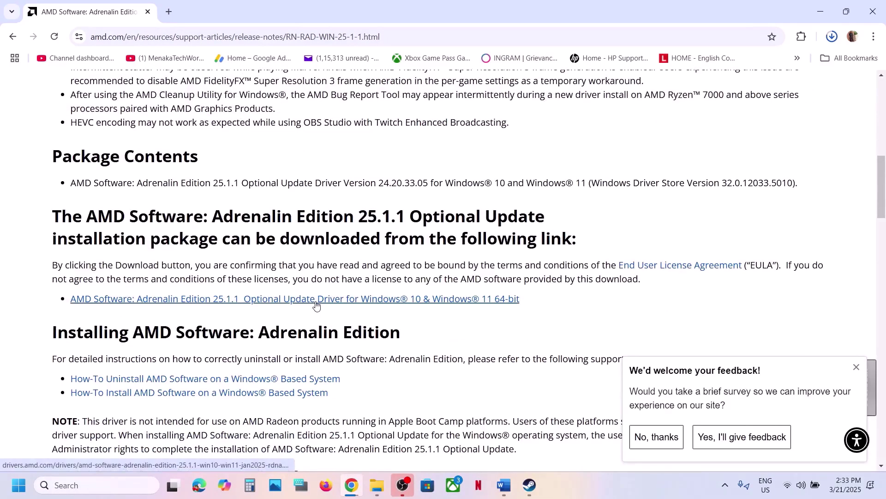
# Step: Switch to the Word document, read through the Step 9 instructions and highlight "Disable Steam Overlay" in Step 10
pyautogui.click(530, 484)
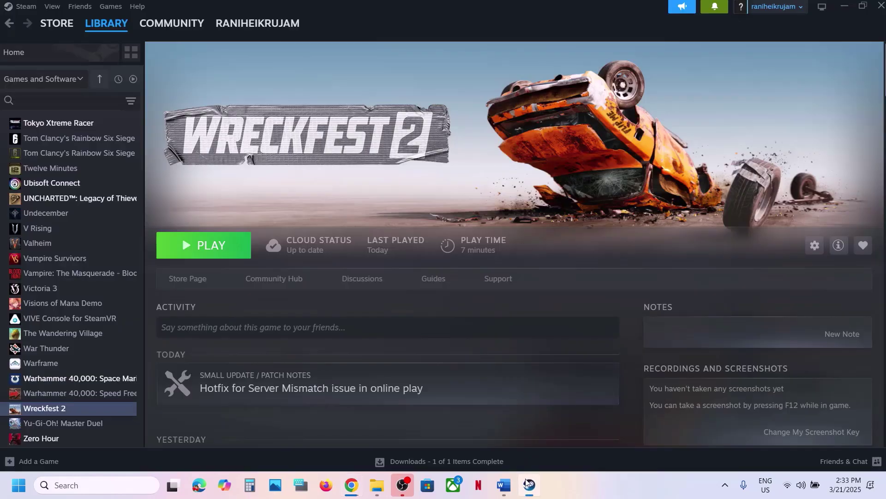
pyautogui.click(504, 485)
pyautogui.scroll(-6, 386, 350)
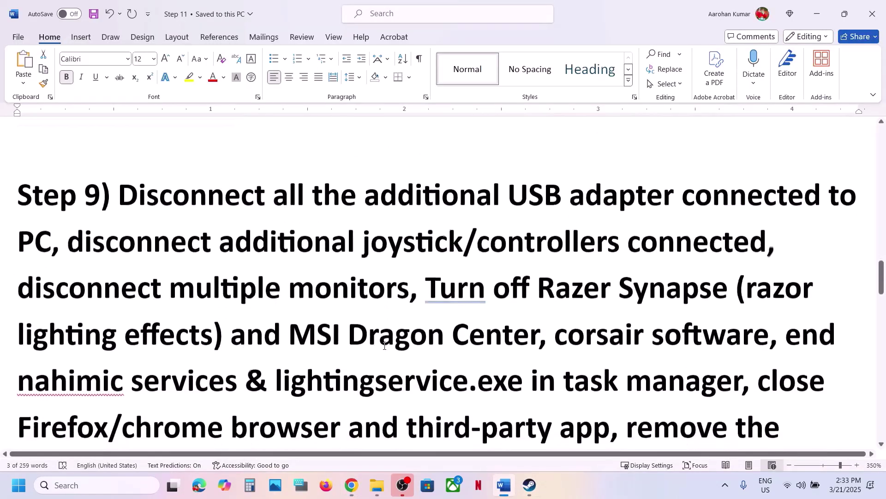
pyautogui.moveTo(122, 194); pyautogui.dragTo(63, 234)
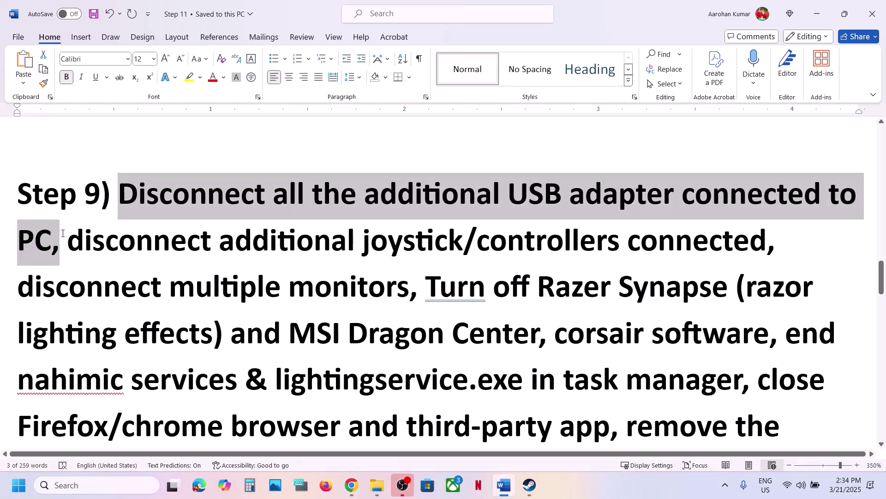
pyautogui.moveTo(70, 240); pyautogui.dragTo(767, 243)
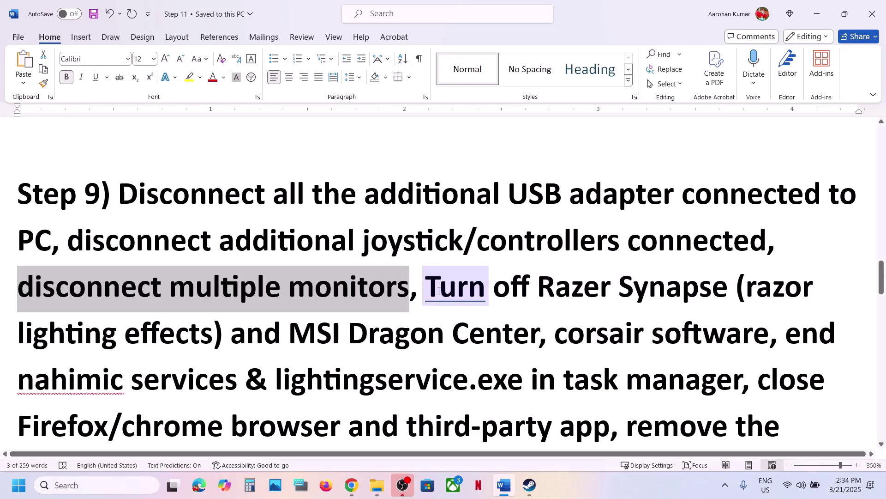
pyautogui.moveTo(430, 290); pyautogui.dragTo(613, 427)
pyautogui.scroll(-3, 611, 429)
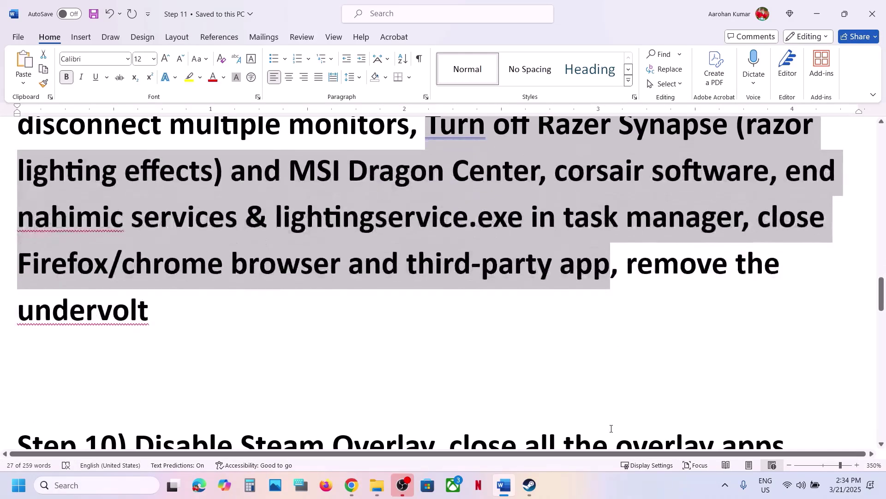
pyautogui.moveTo(630, 279); pyautogui.dragTo(740, 303)
pyautogui.click(375, 344)
pyautogui.scroll(-5, 375, 344)
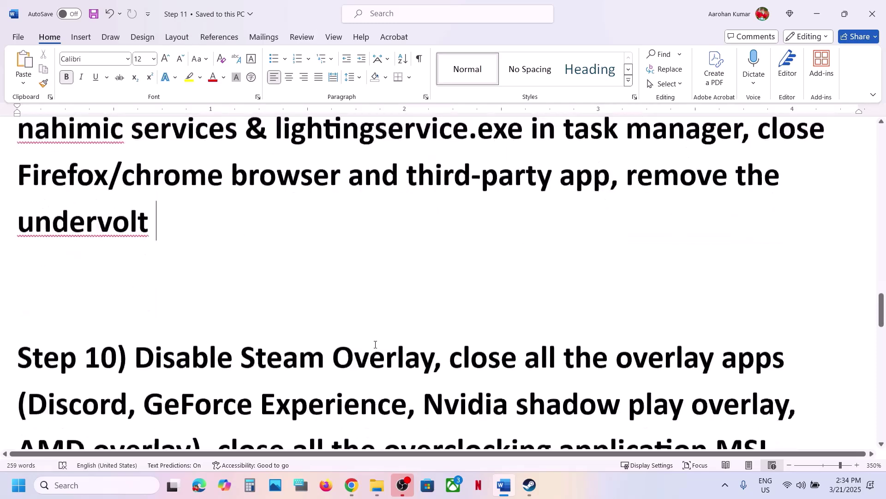
pyautogui.moveTo(152, 236); pyautogui.dragTo(434, 236)
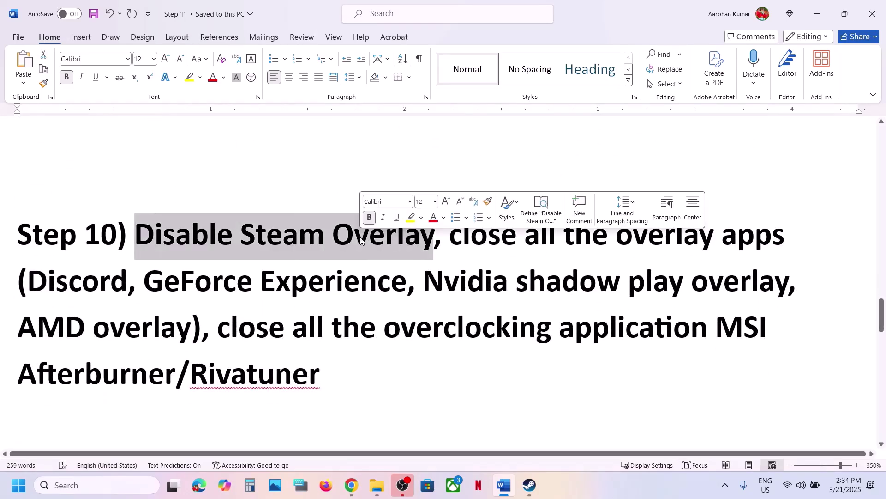
# Step: Switch to Steam, open the Wreckfest 2 properties to check the in-game Steam Overlay setting, and close them
pyautogui.hotkey('alt', 'Tab')
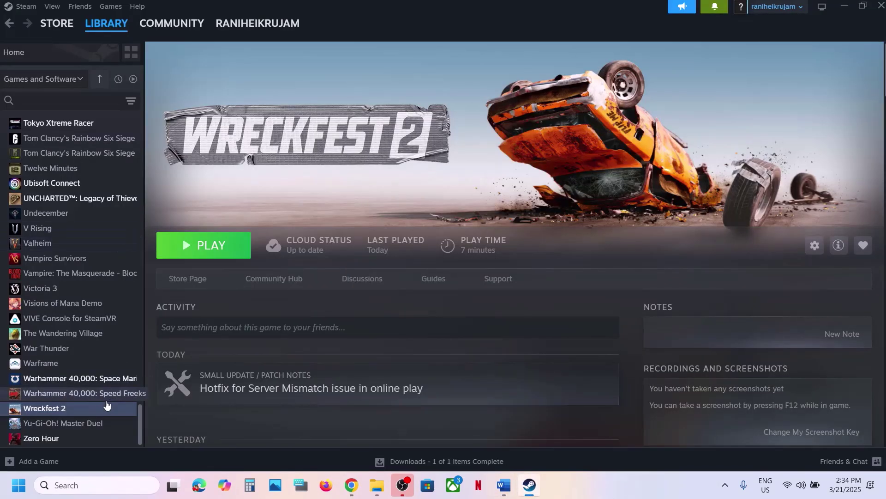
pyautogui.rightClick(100, 405)
pyautogui.click(132, 393)
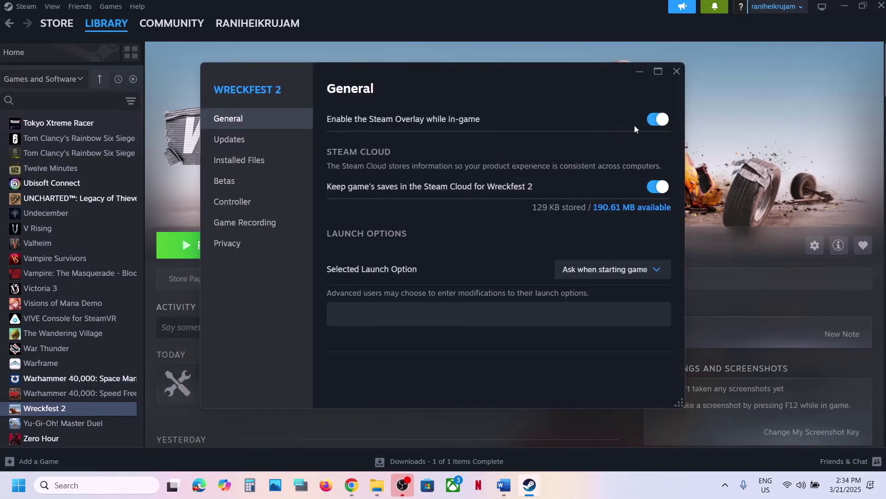
pyautogui.click(677, 71)
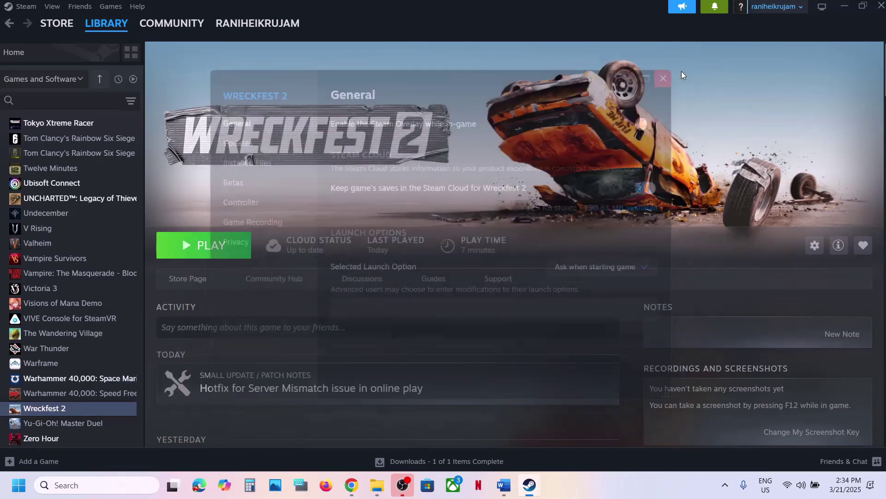